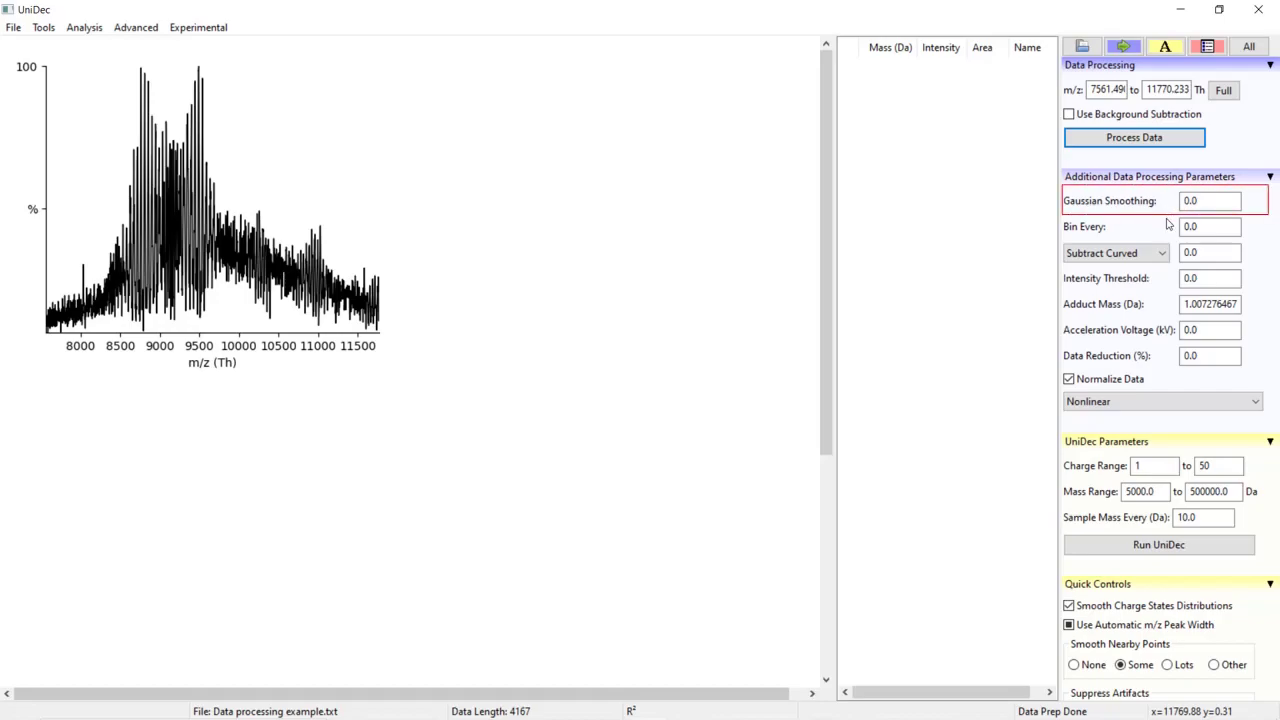
- Reprocess the spectrum with the Gaussian Smoothing value changed to 5
double_click(1179, 203)
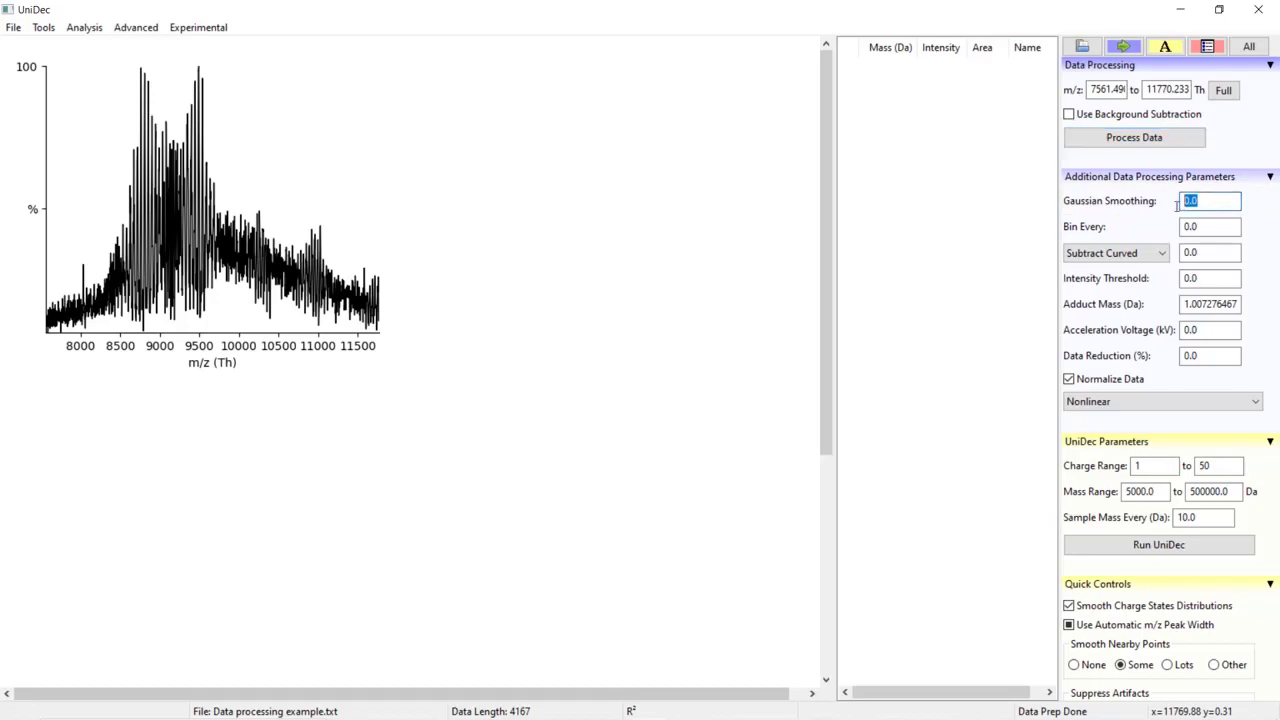
text(5)
click(1110, 139)
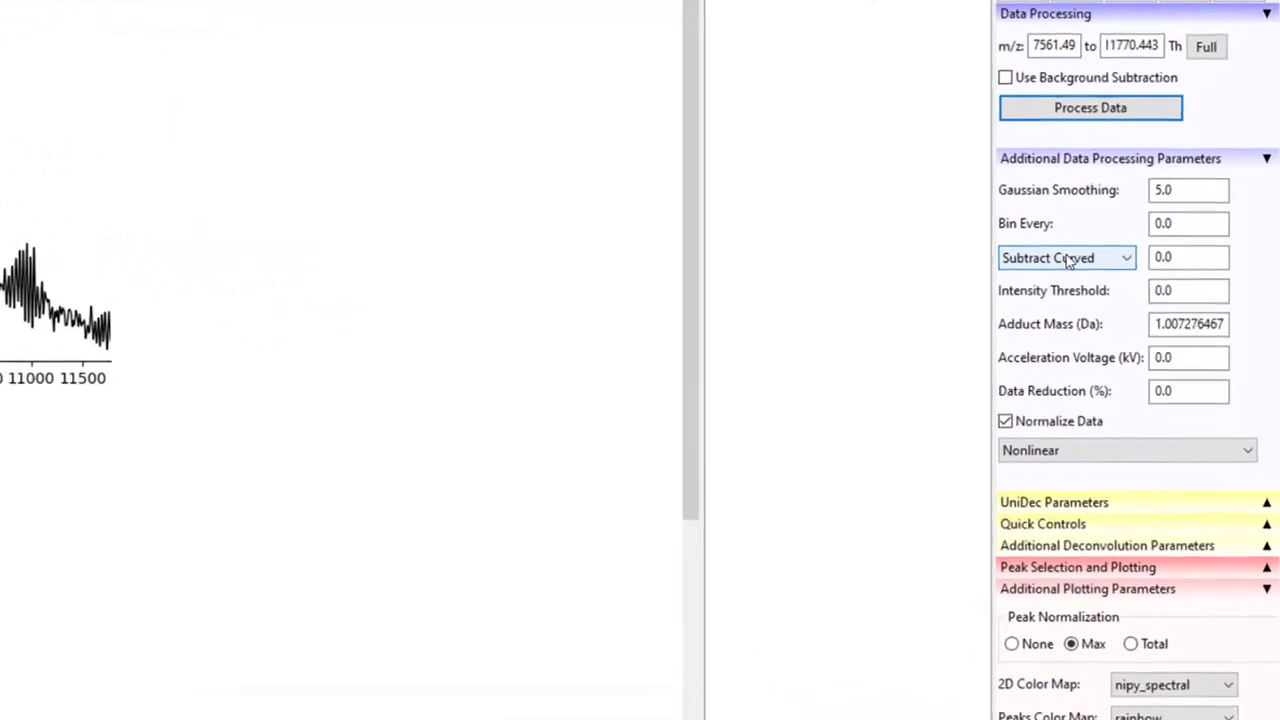
click(980, 287)
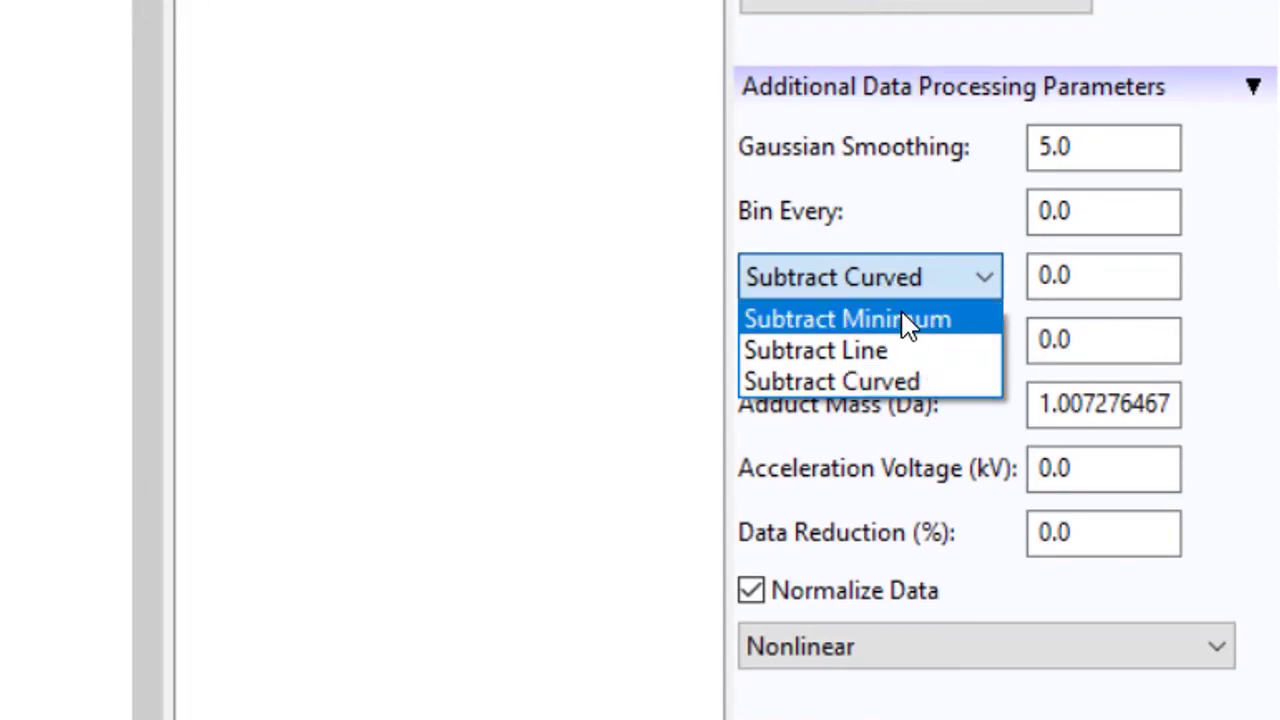
click(908, 380)
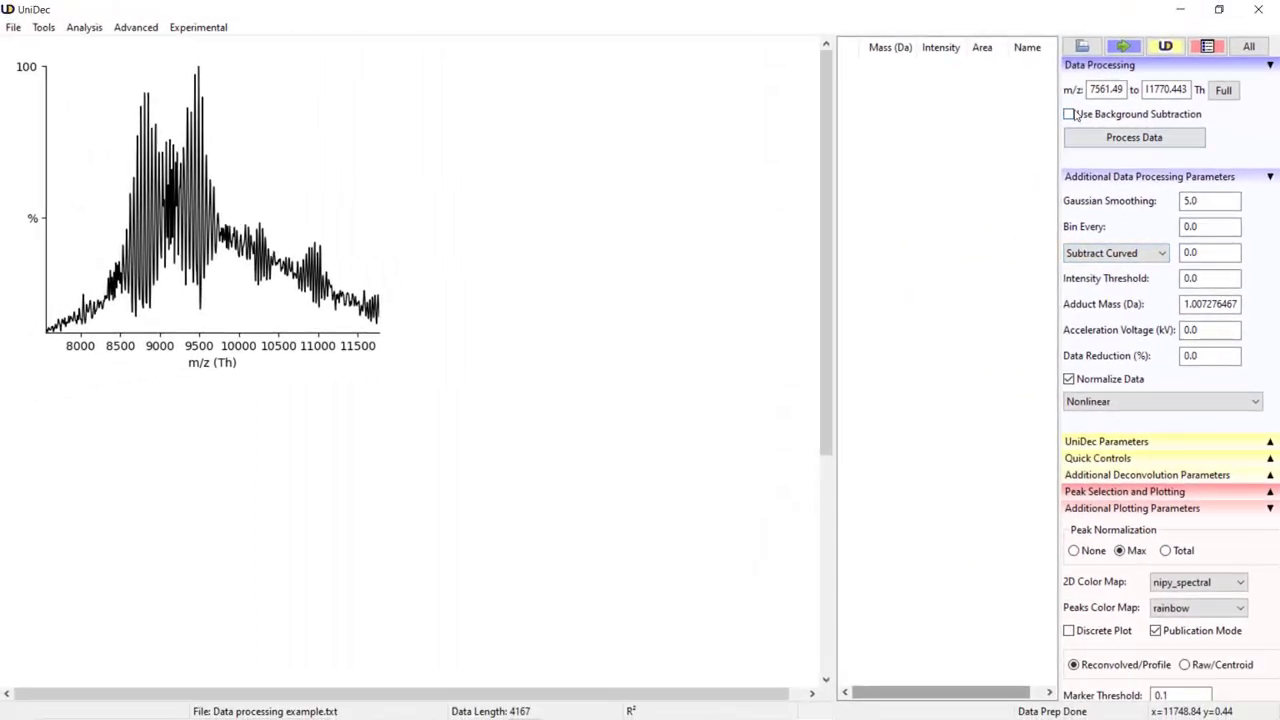
click(1070, 115)
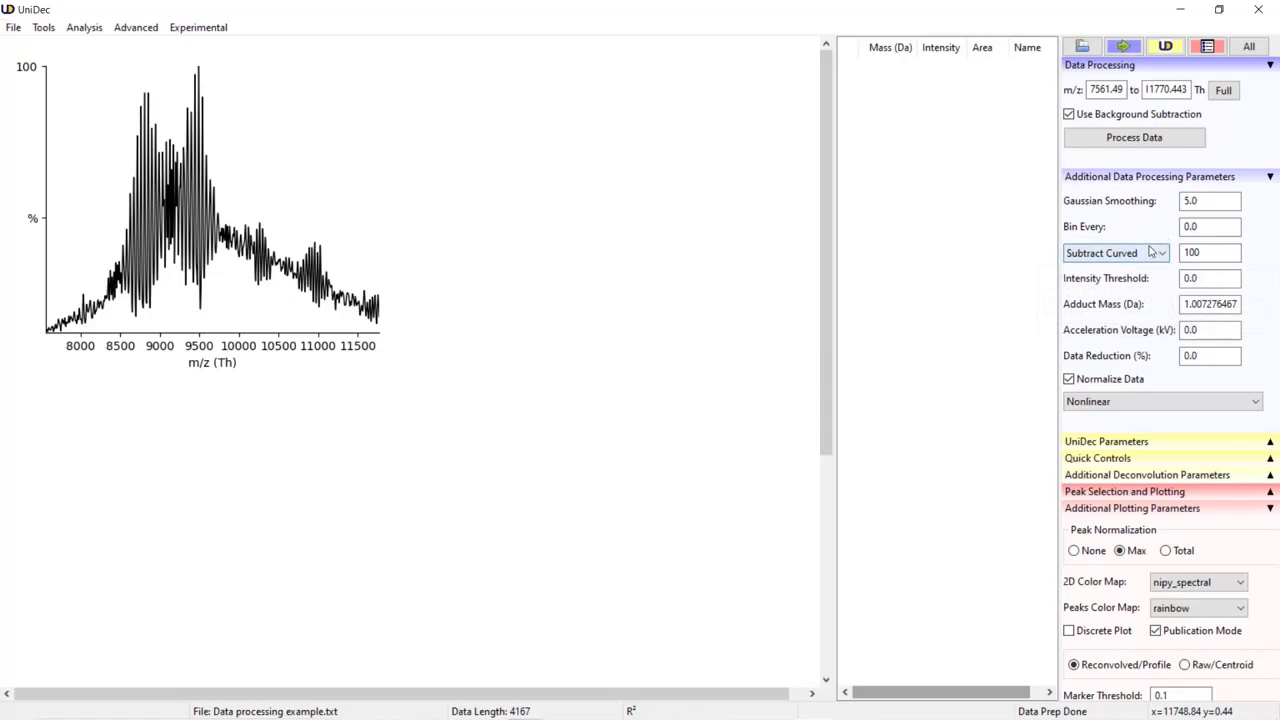
click(1069, 114)
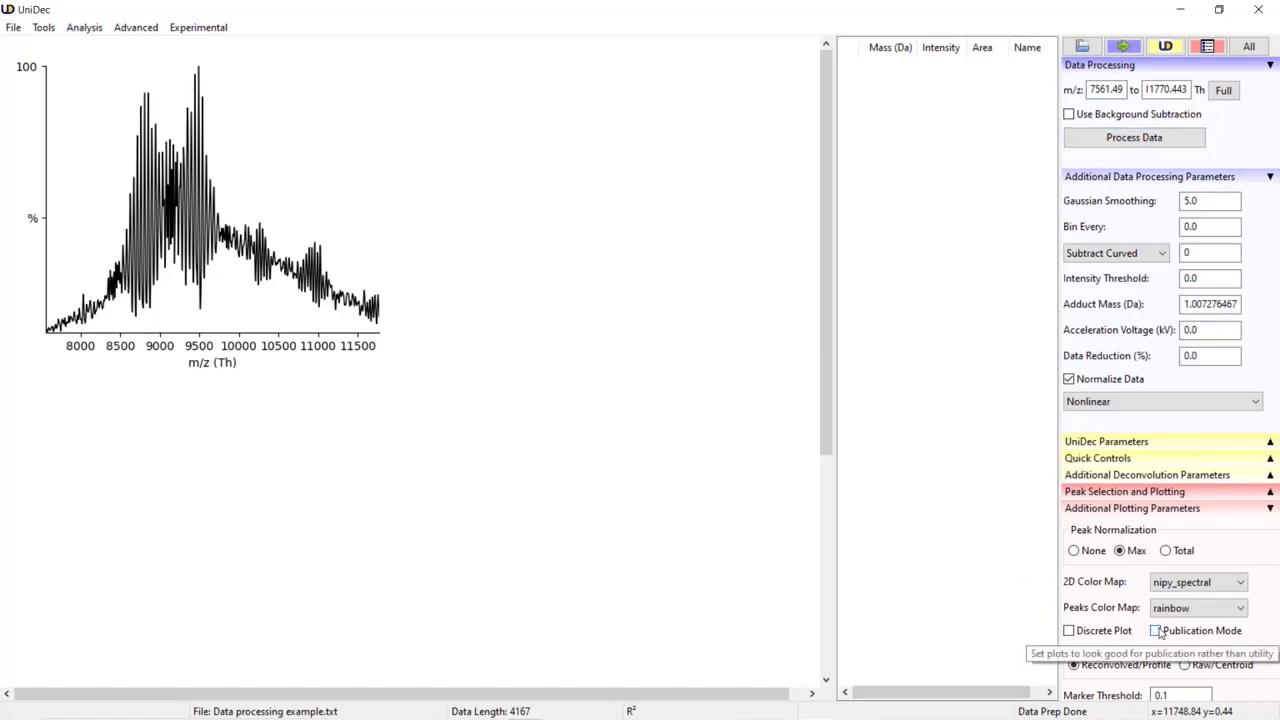
- Turn Publication Mode off, reprocess the data, and trim it to end at 11264.956 m/z
click(1157, 633)
click(1157, 633)
click(1157, 633)
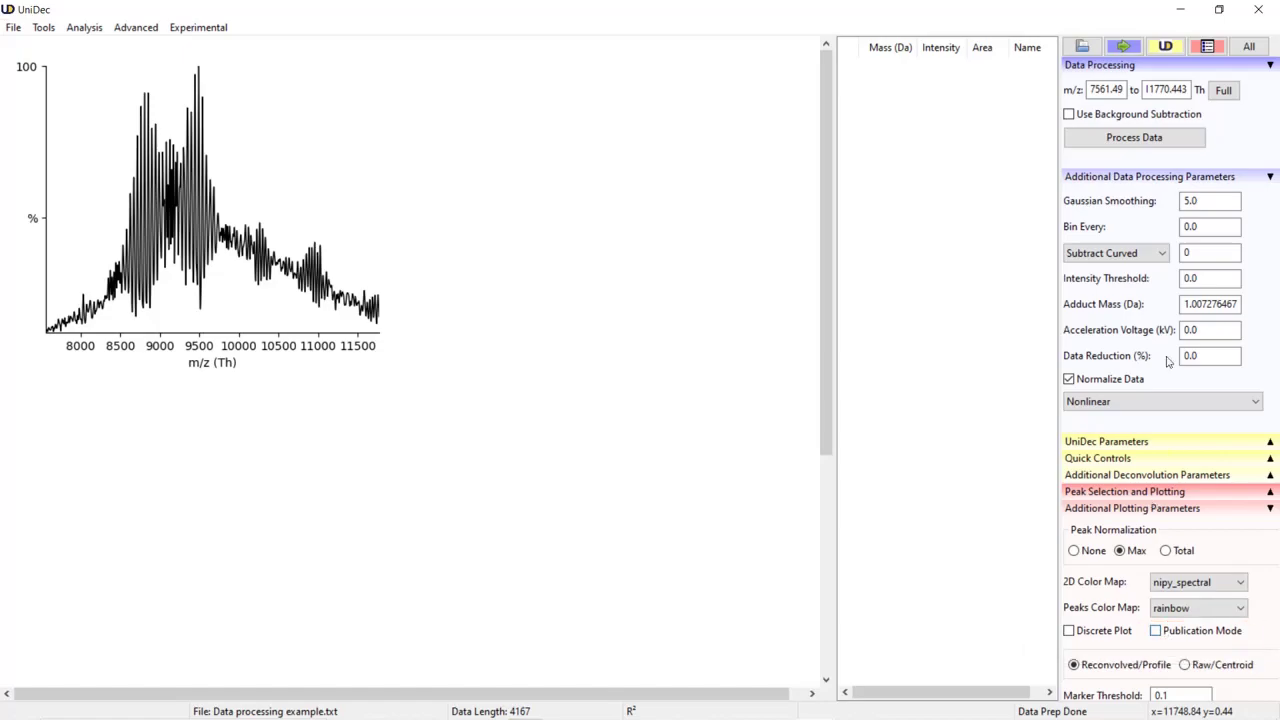
click(1124, 138)
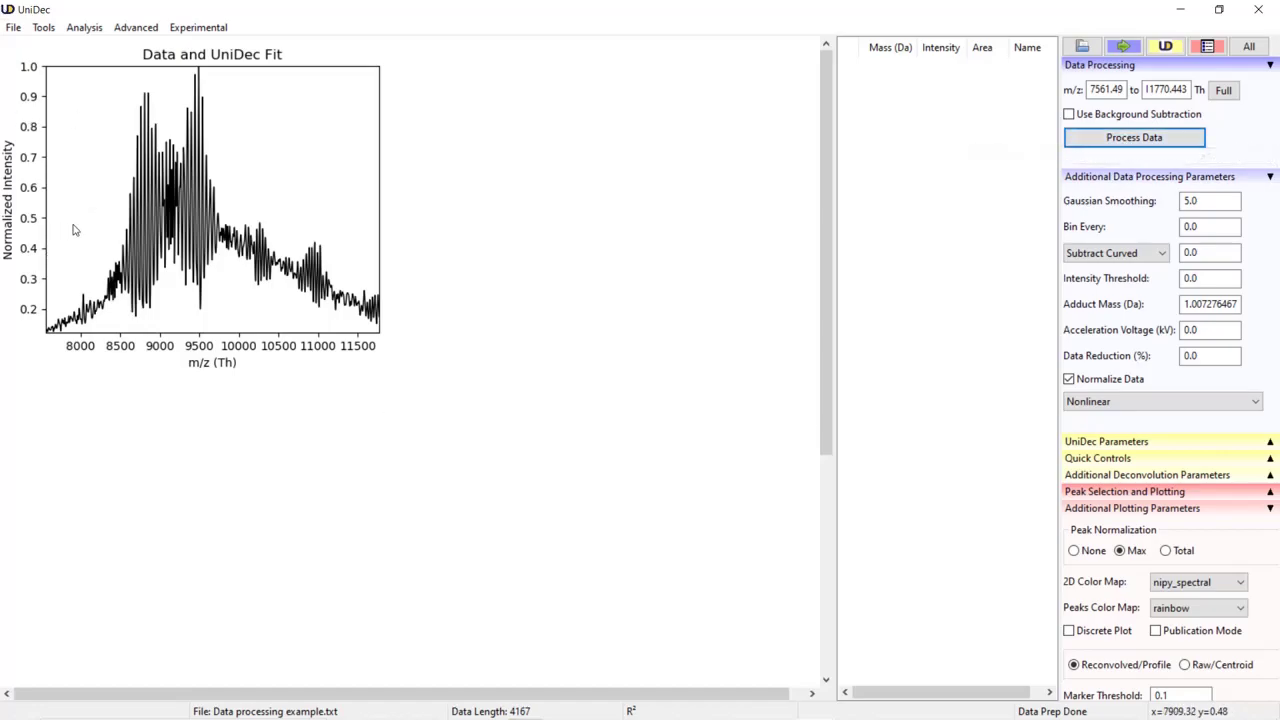
drag(73, 224, 339, 231)
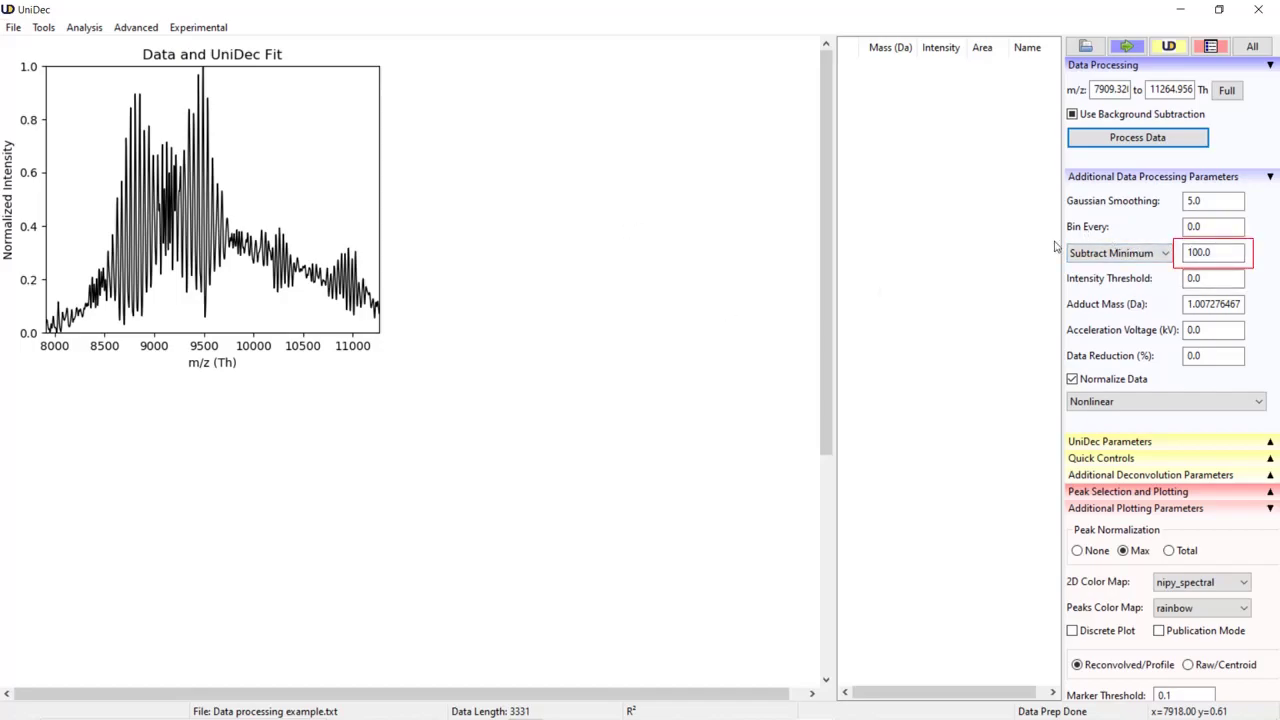
- Bring up the list of background subtraction modes
click(1129, 257)
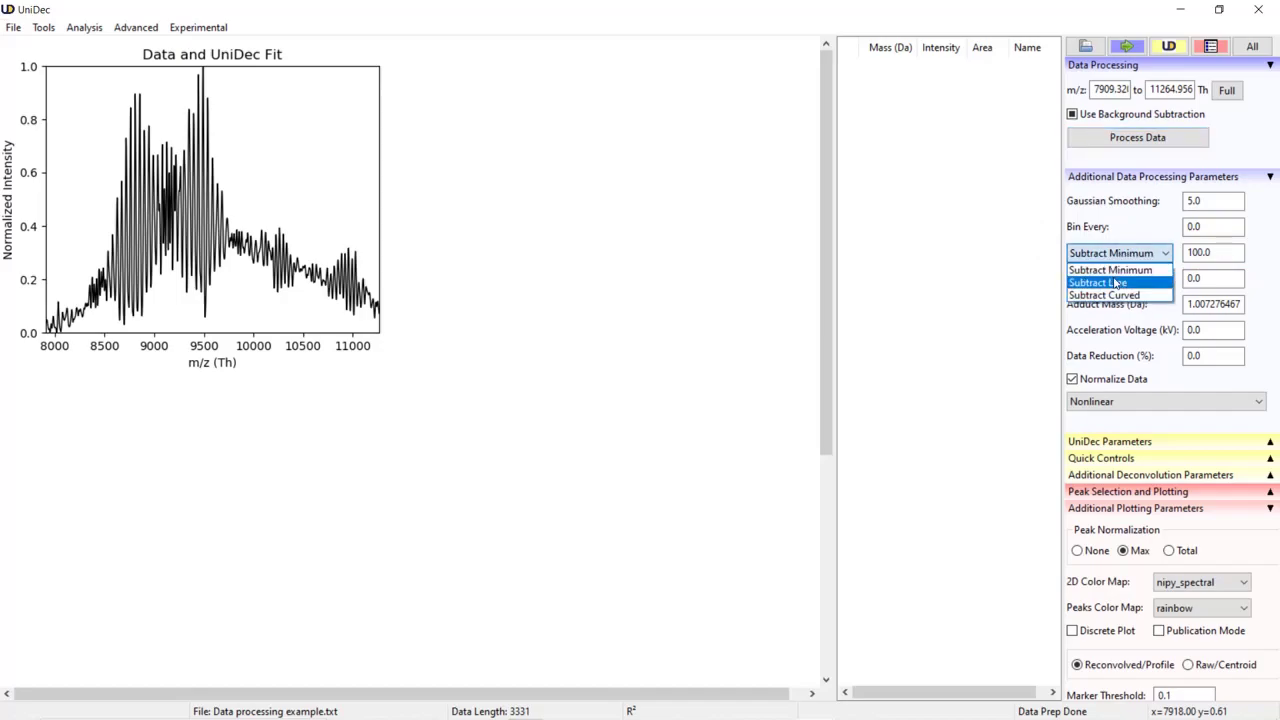
- Reprocess the spectrum with Subtract Line background subtraction at 100.0
click(1116, 283)
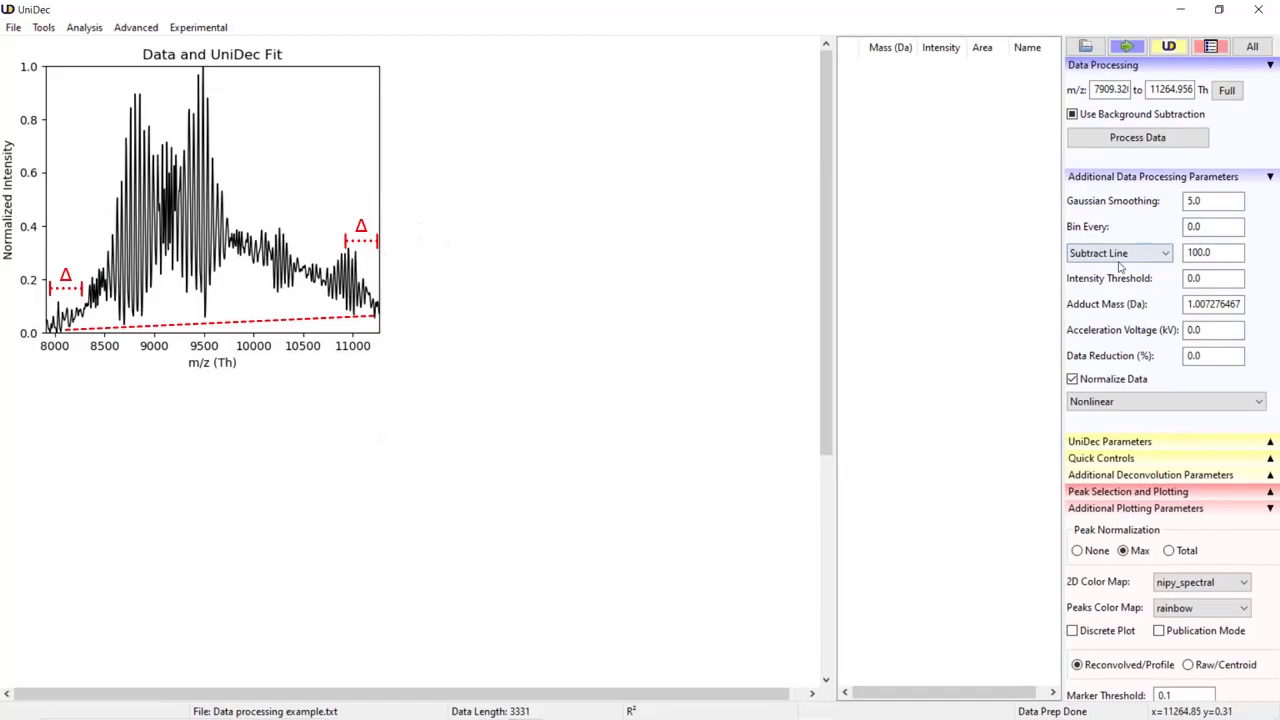
mouse_move(1232, 256)
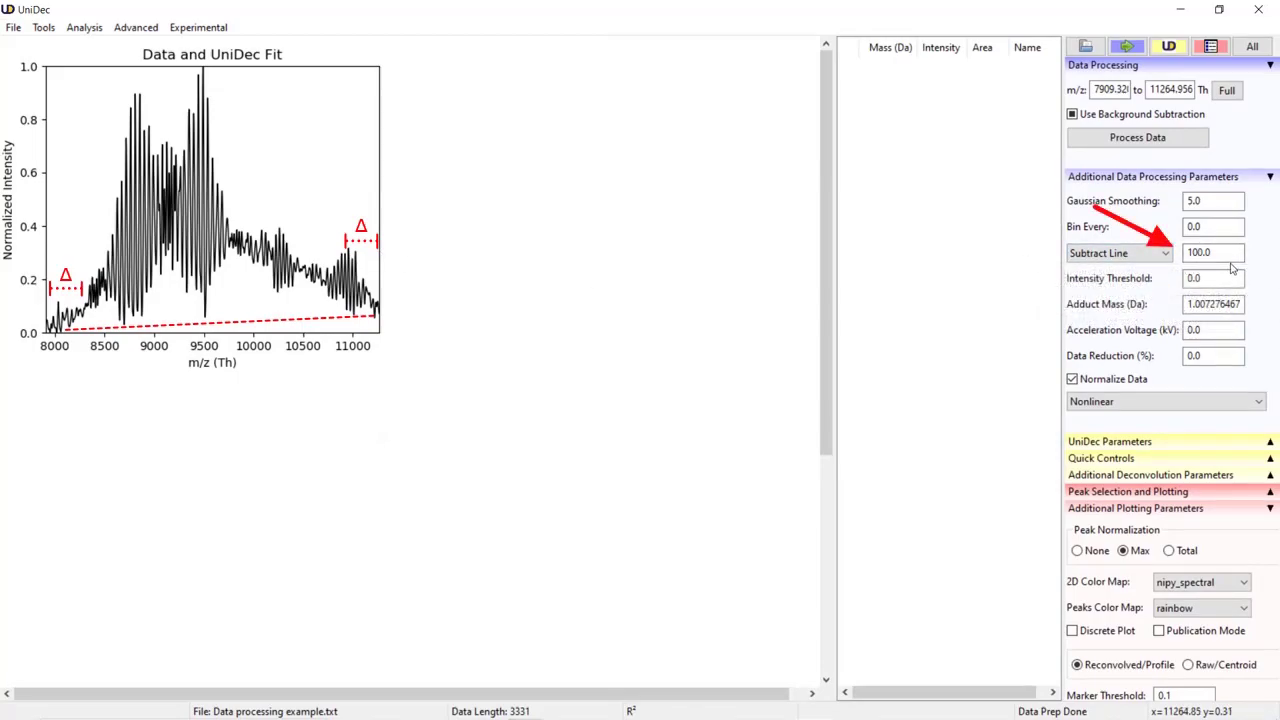
click(1225, 259)
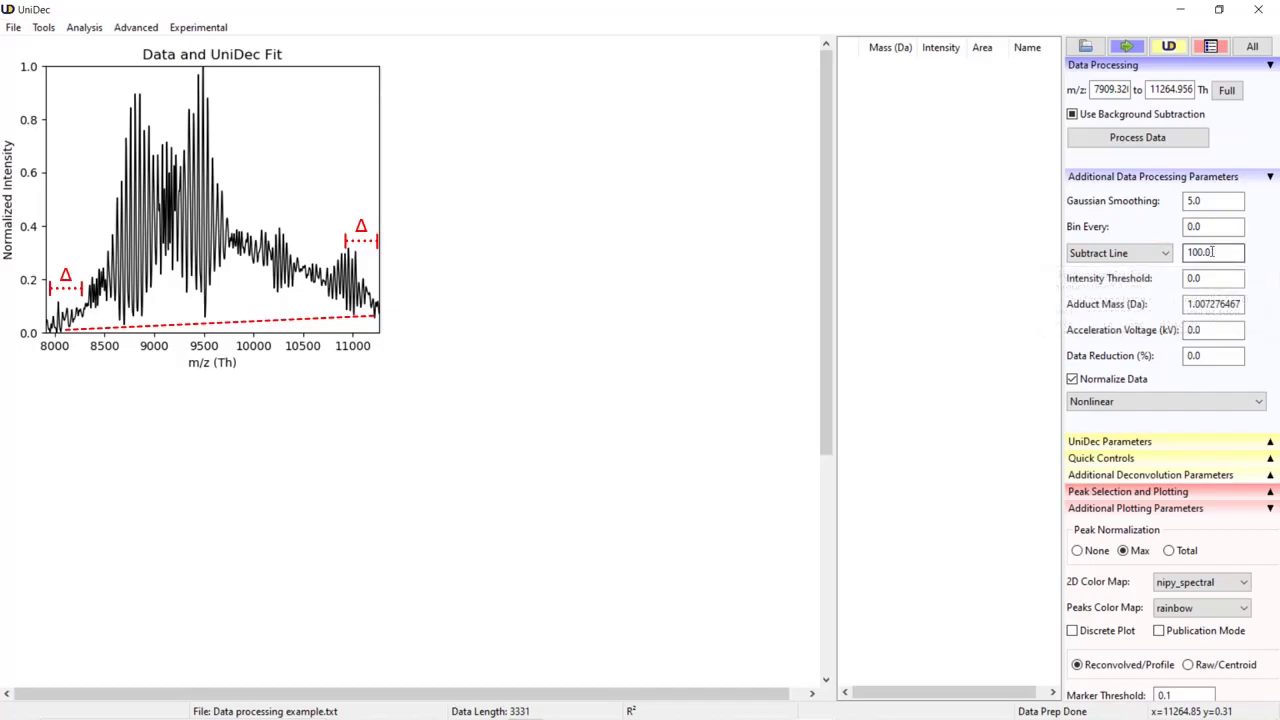
drag(1213, 252, 1187, 254)
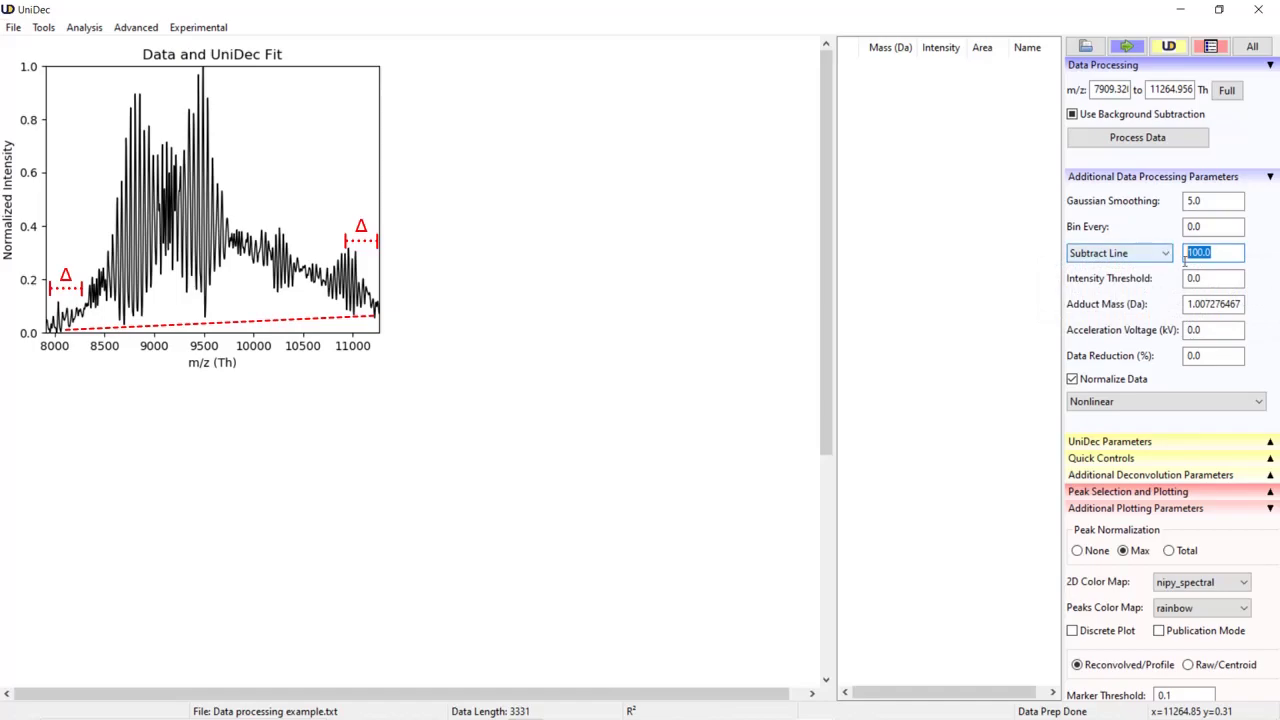
key(End)
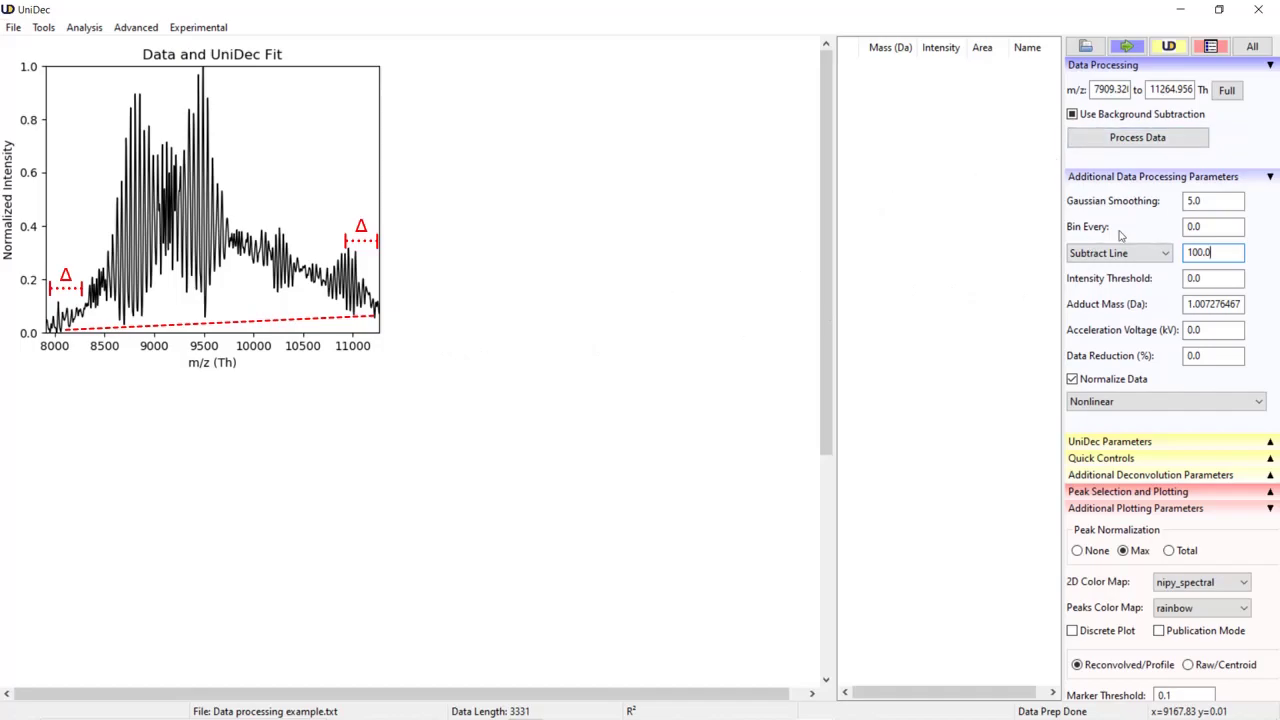
click(1131, 145)
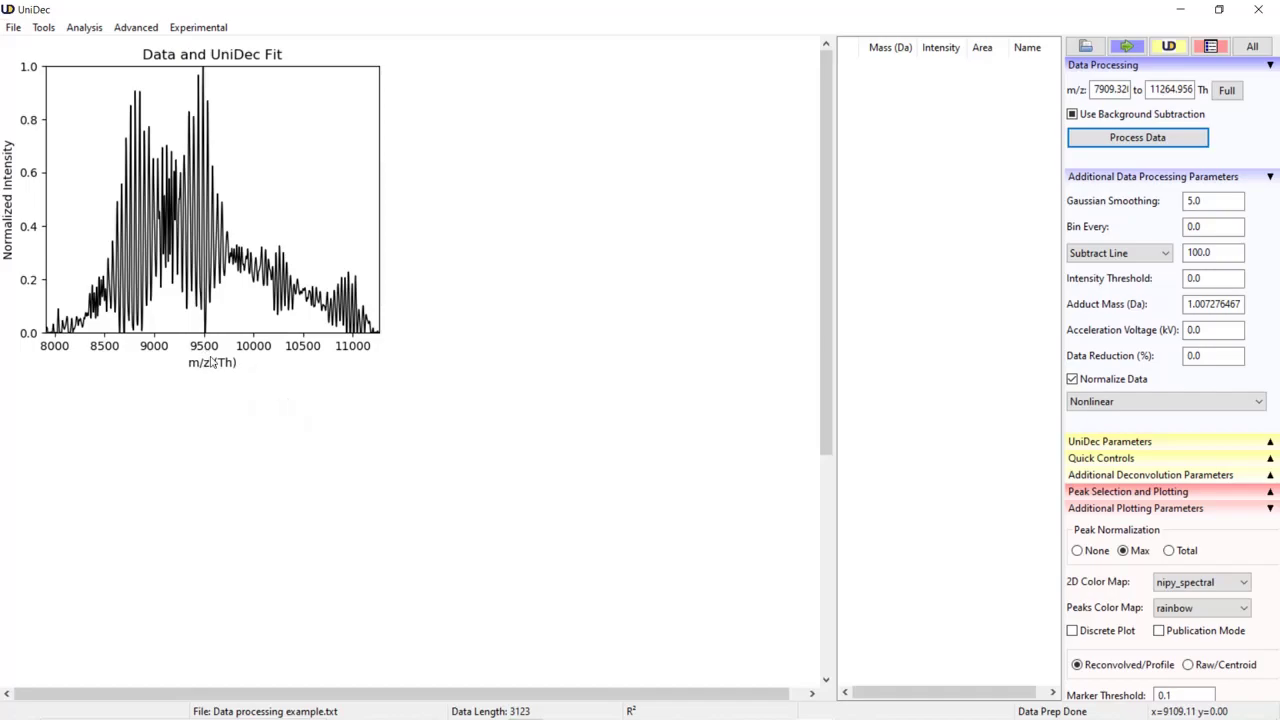
- Set the line subtraction value to 0 and reprocess the spectrum
double_click(1205, 253)
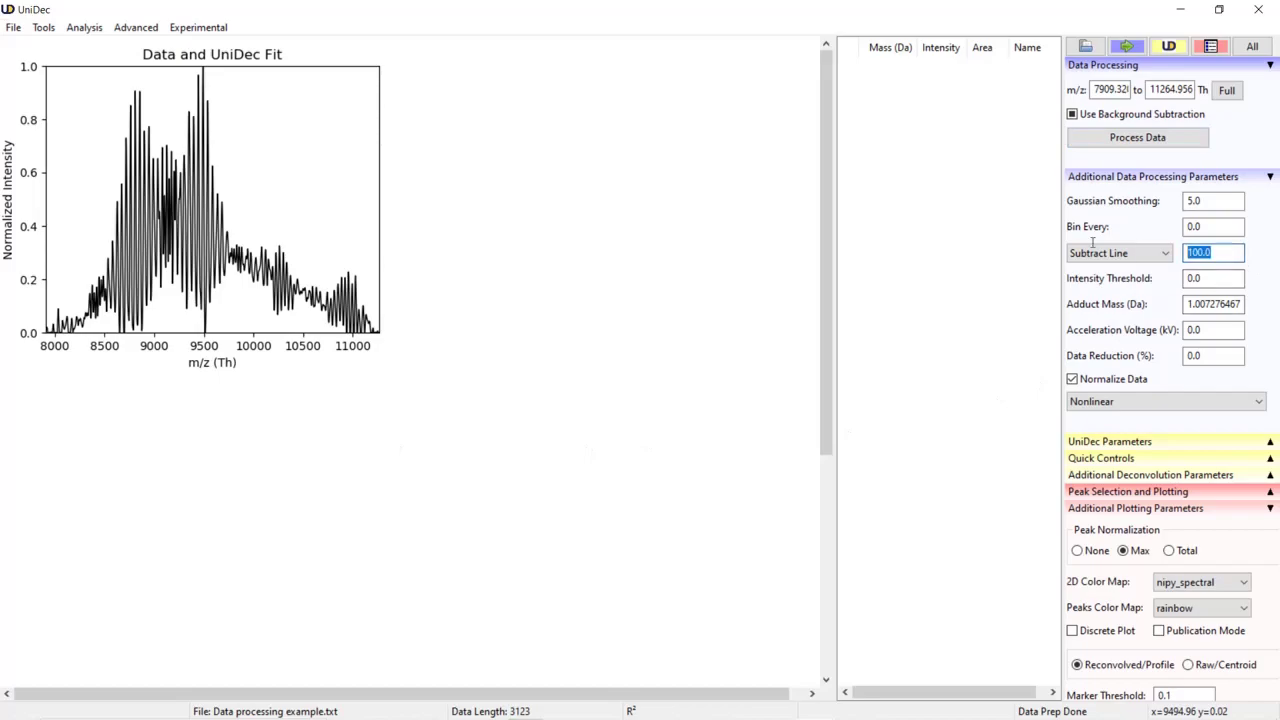
text(0)
click(1155, 141)
- Switch the background mode to Subtract Curved with a width of 10
click(1163, 256)
click(1110, 297)
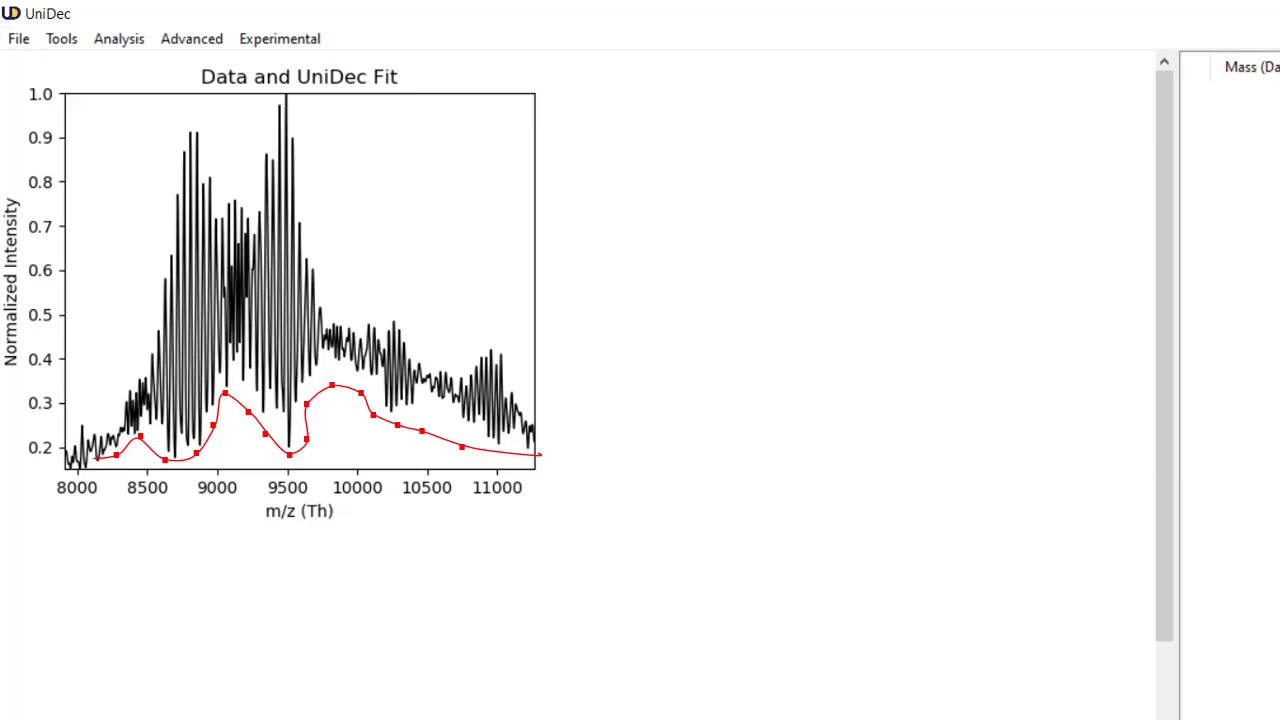
double_click(1213, 253)
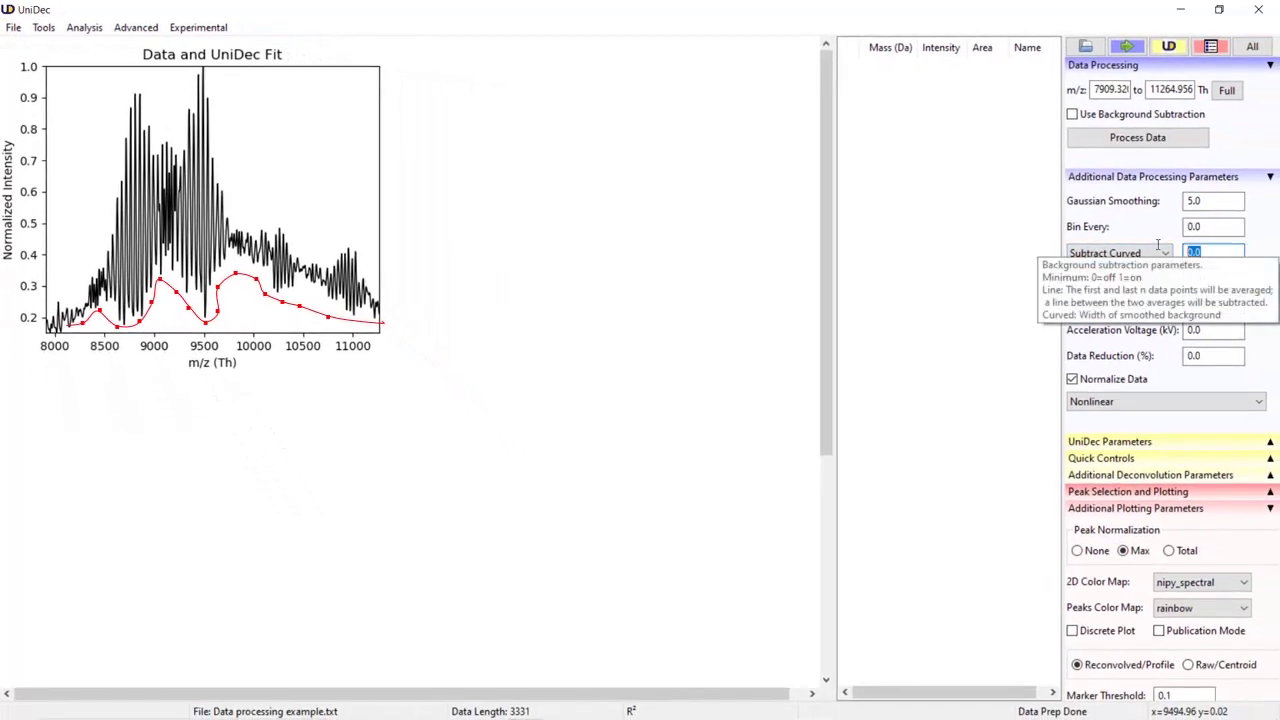
text(100)
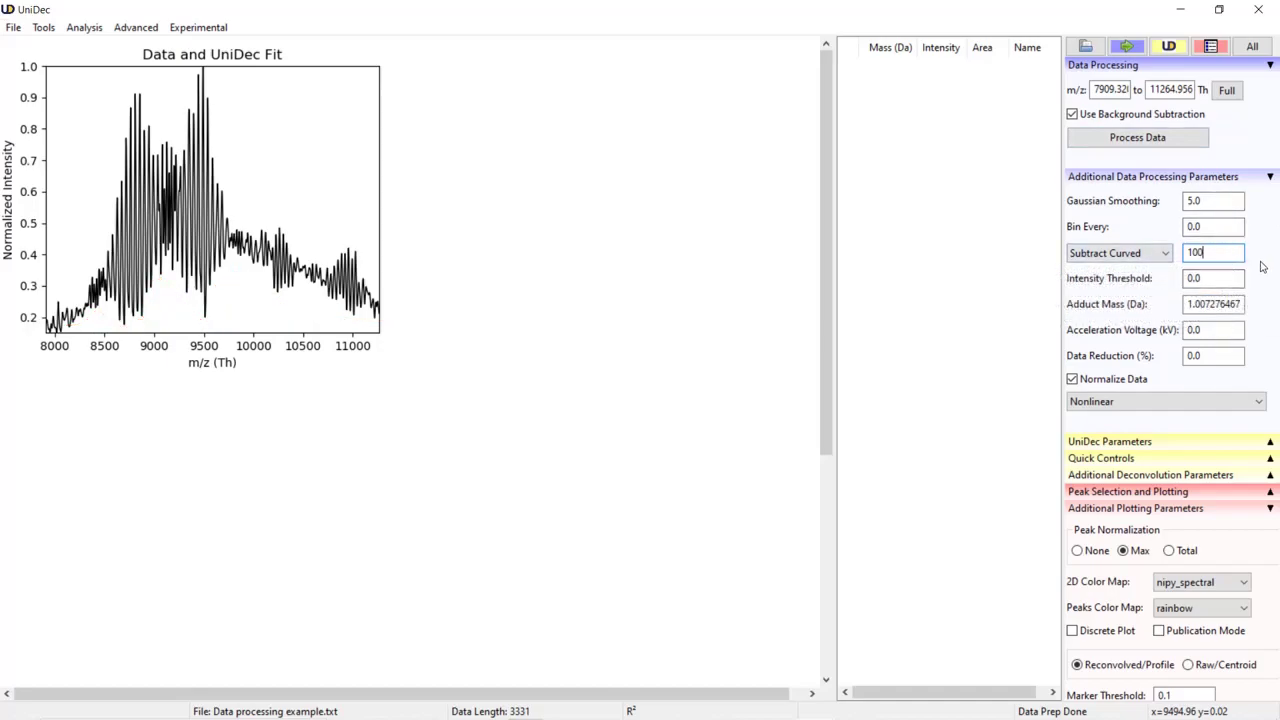
key(BackSpace)
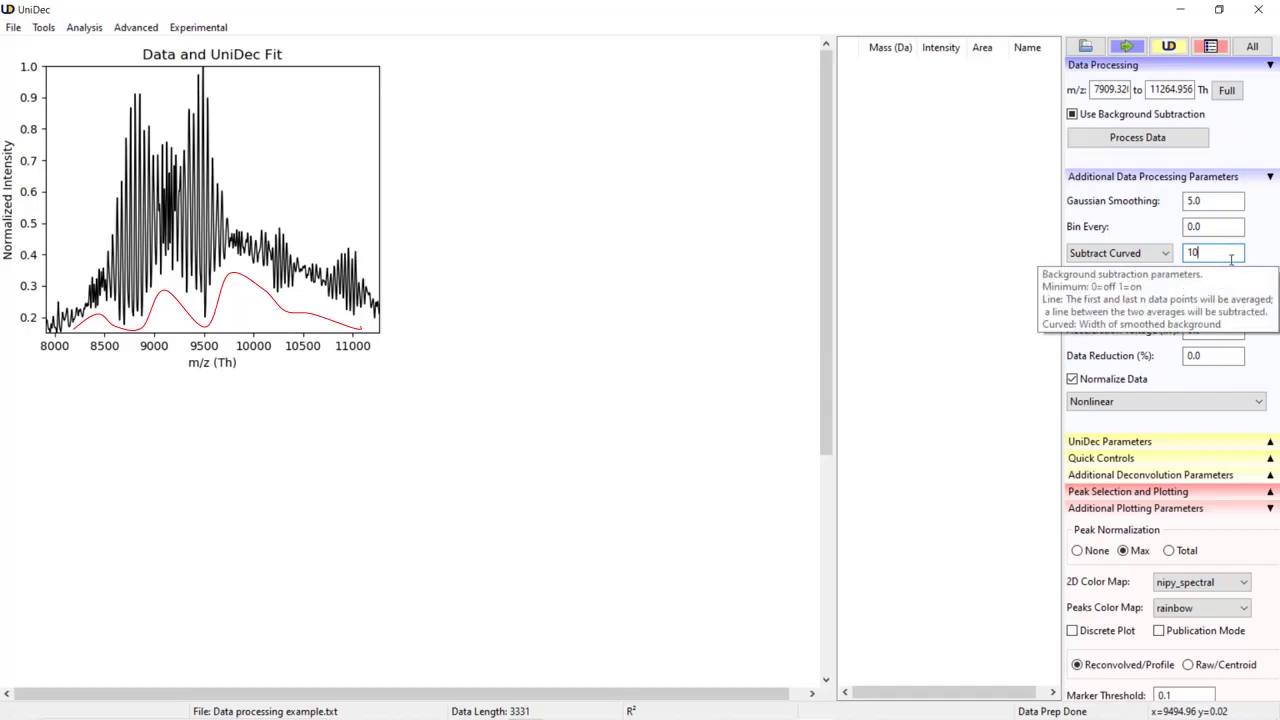
- Reprocess with curved width 10, then again with curved width 100
key(ctrl+d)
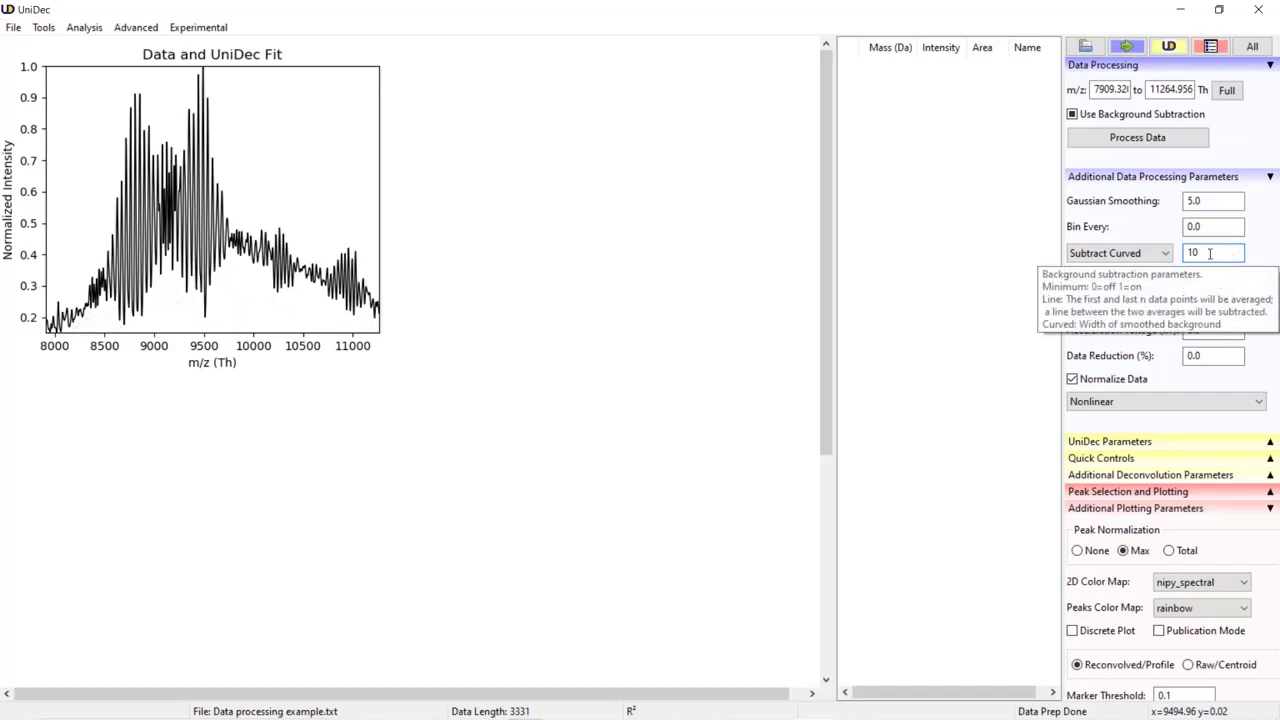
click(1172, 142)
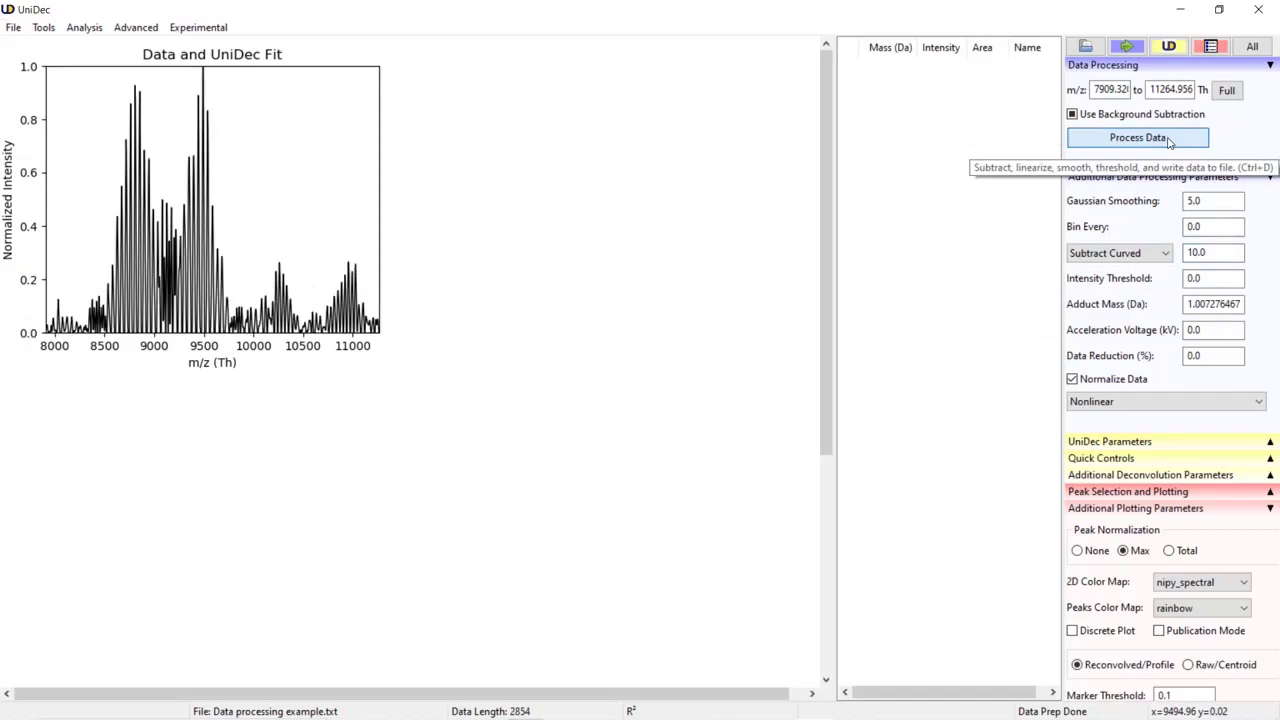
click(1196, 252)
text(0)
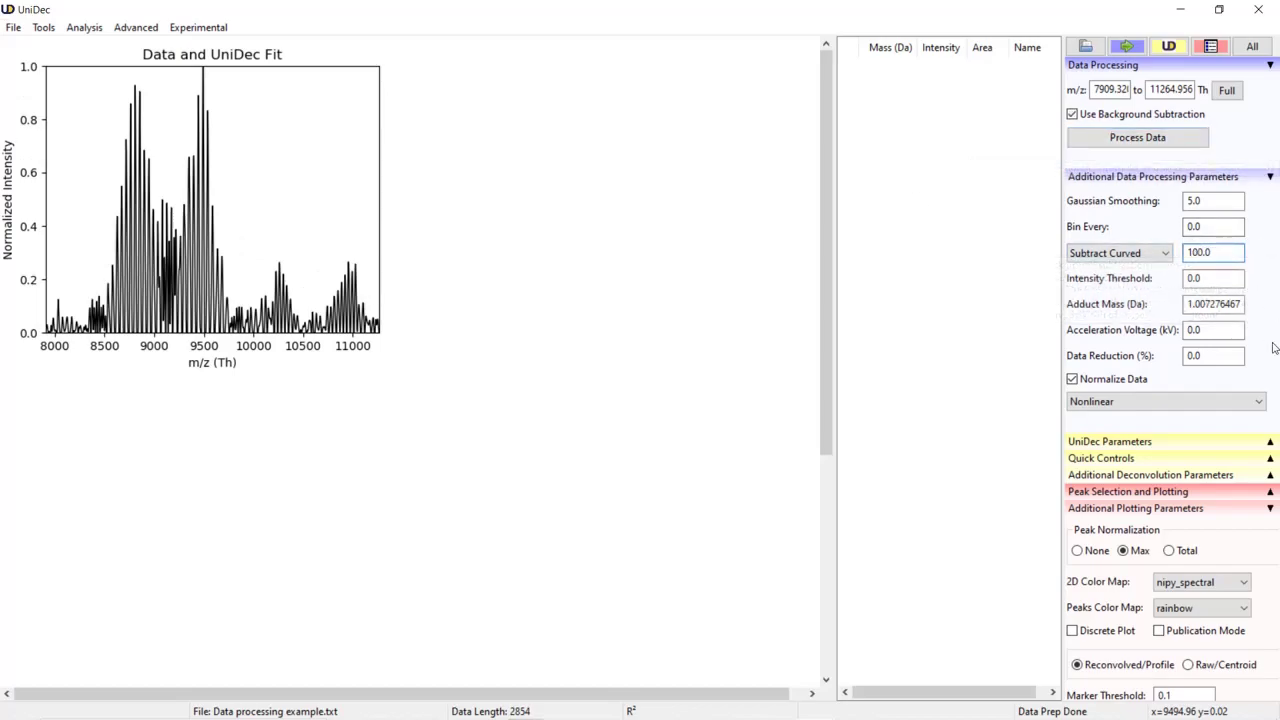
click(1109, 142)
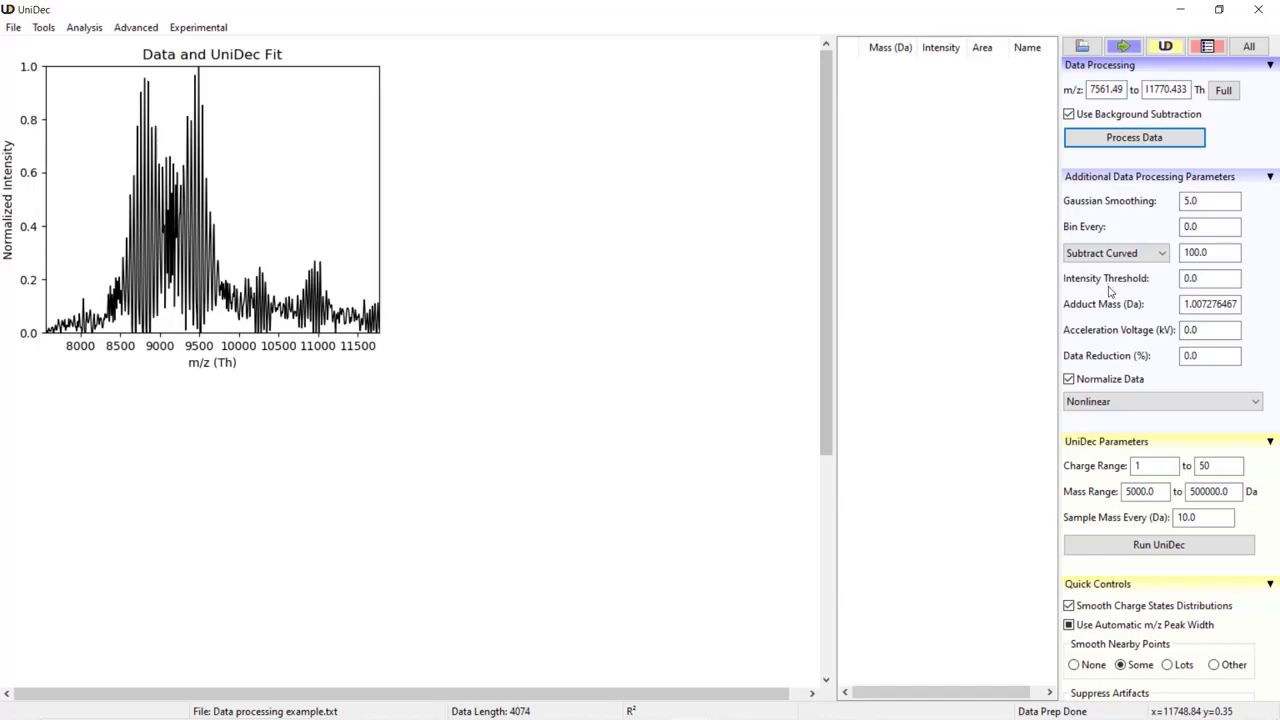
- Apply a 0.1 intensity threshold, then enable Normalize Data and select the threshold value
mouse_move(1204, 275)
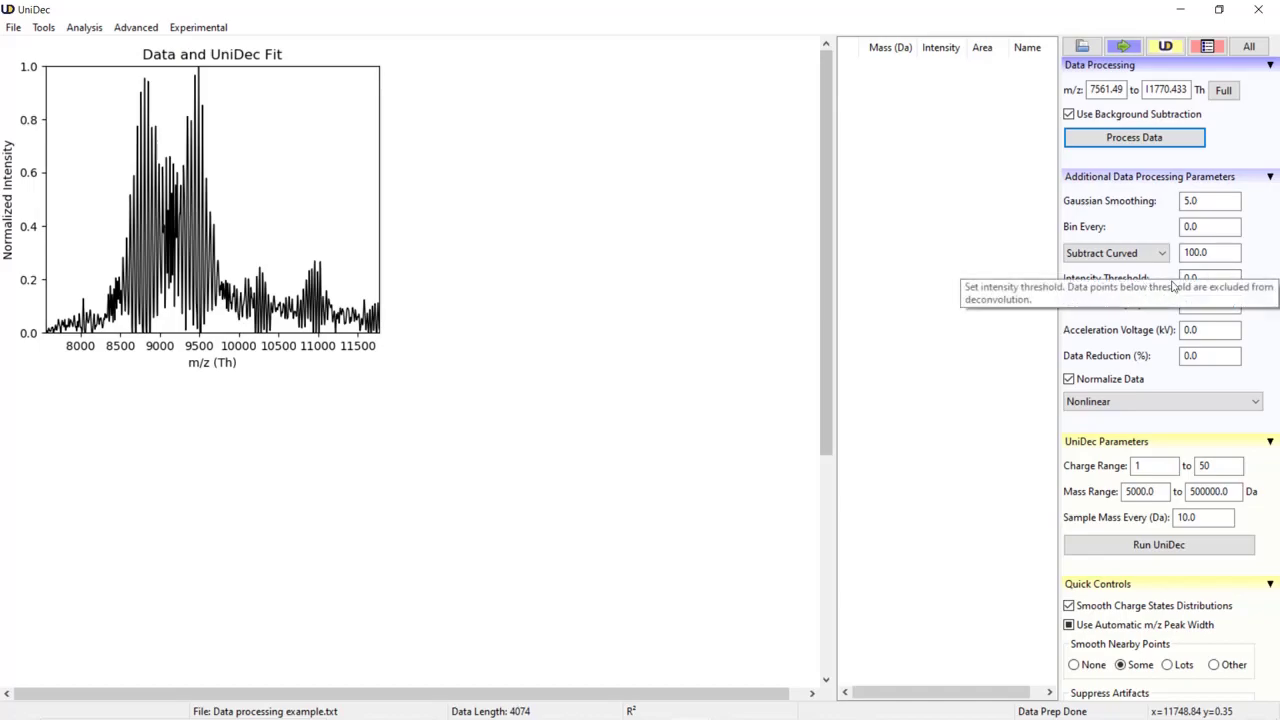
double_click(1212, 278)
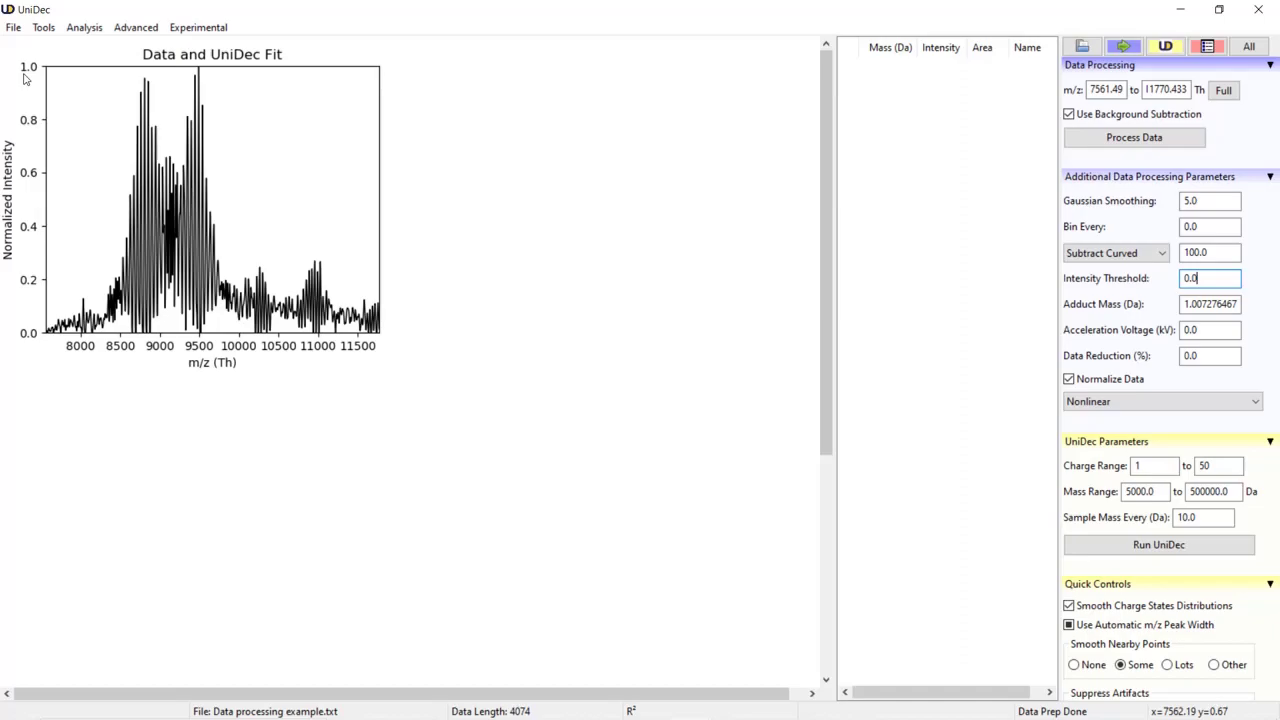
double_click(1208, 278)
text(.1)
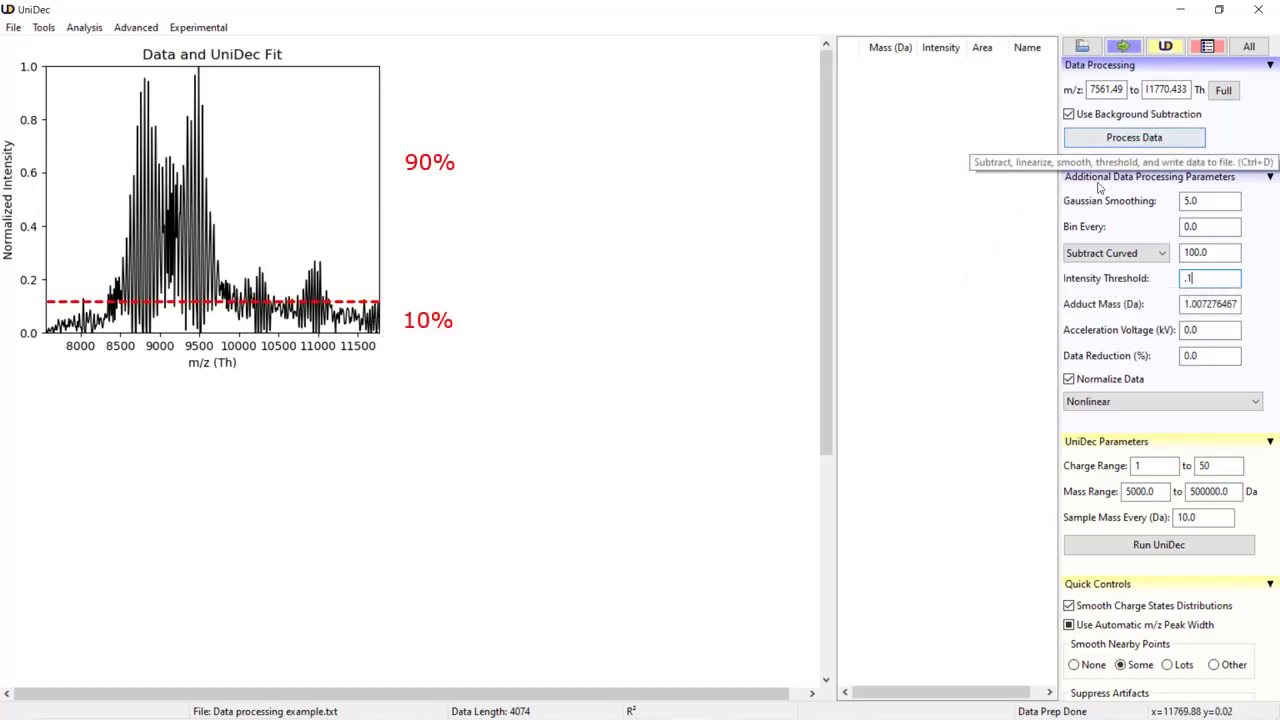
click(1112, 143)
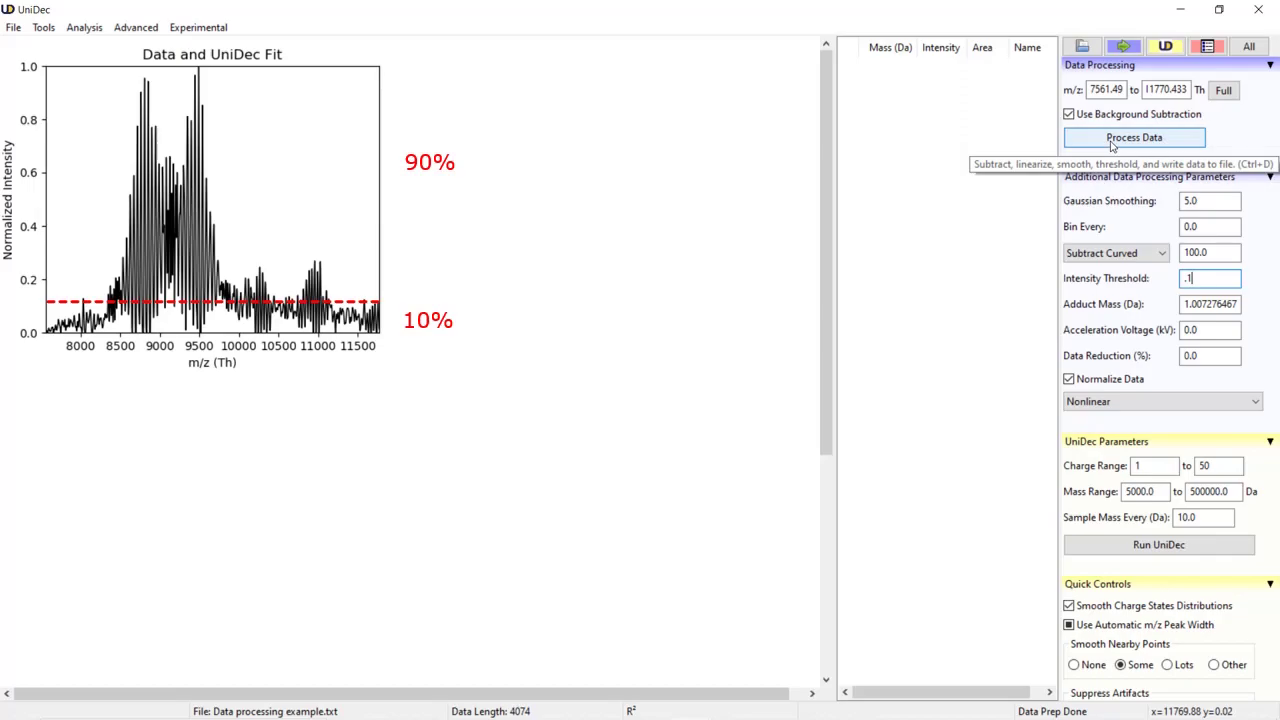
click(1112, 143)
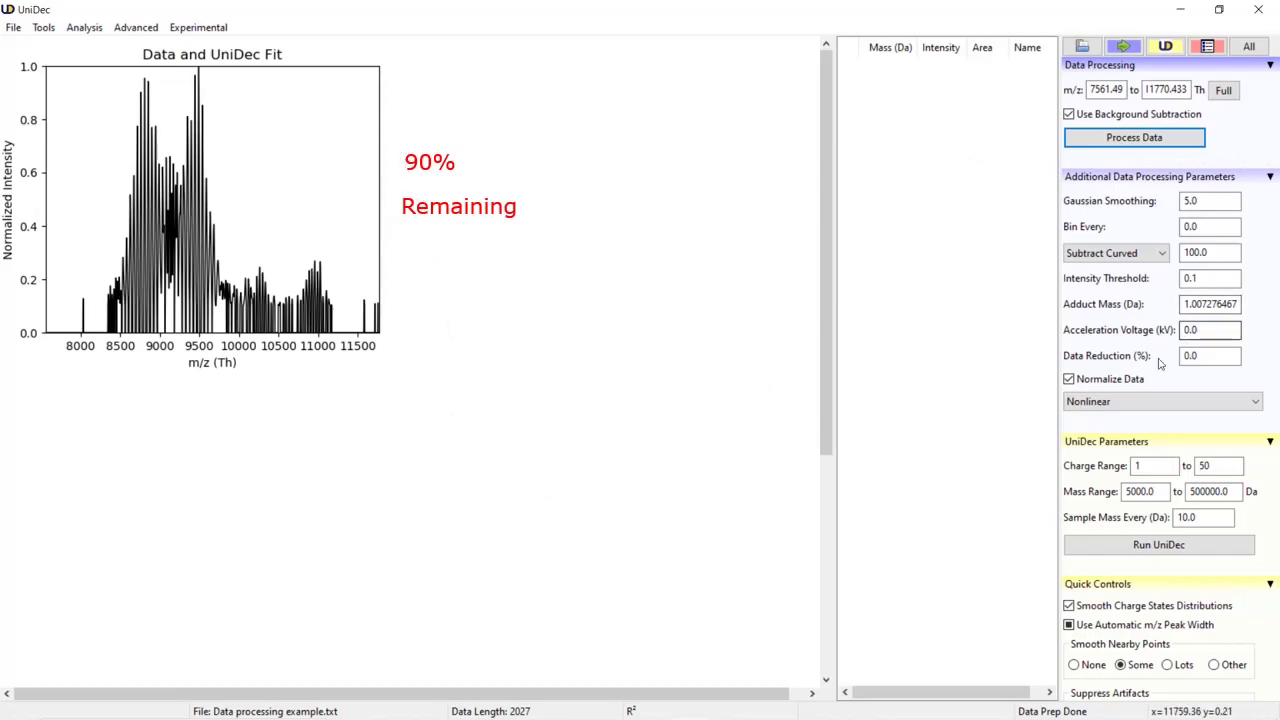
click(1069, 380)
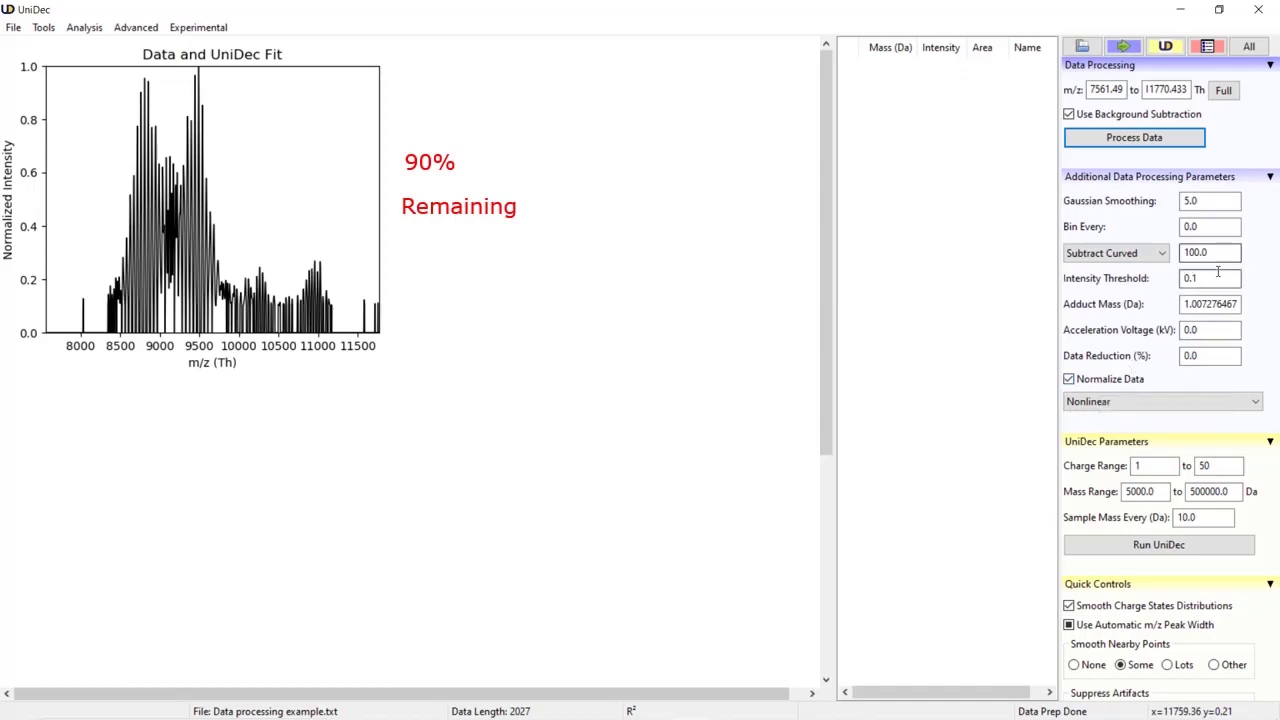
drag(1196, 278, 1148, 282)
- Reprocess with intensity threshold 0, restoring 4074 points, and read the Adduct Mass (Da) tooltip
text(0.)
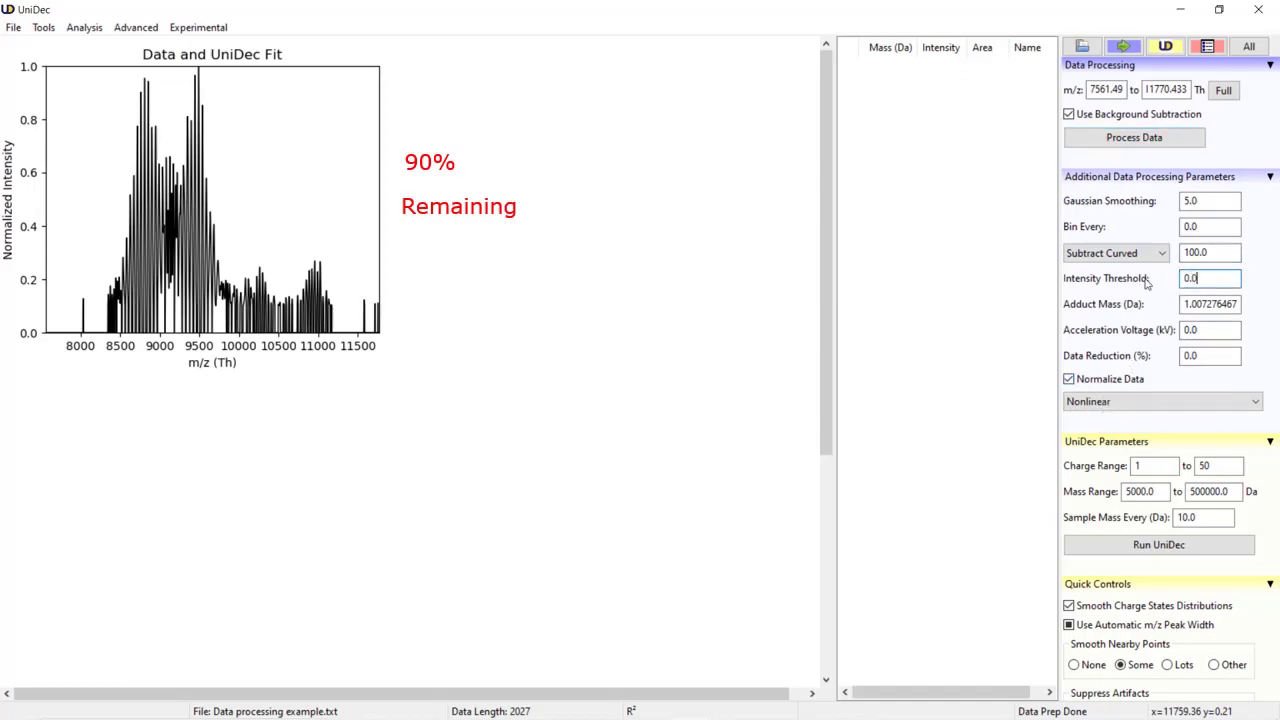
click(1133, 139)
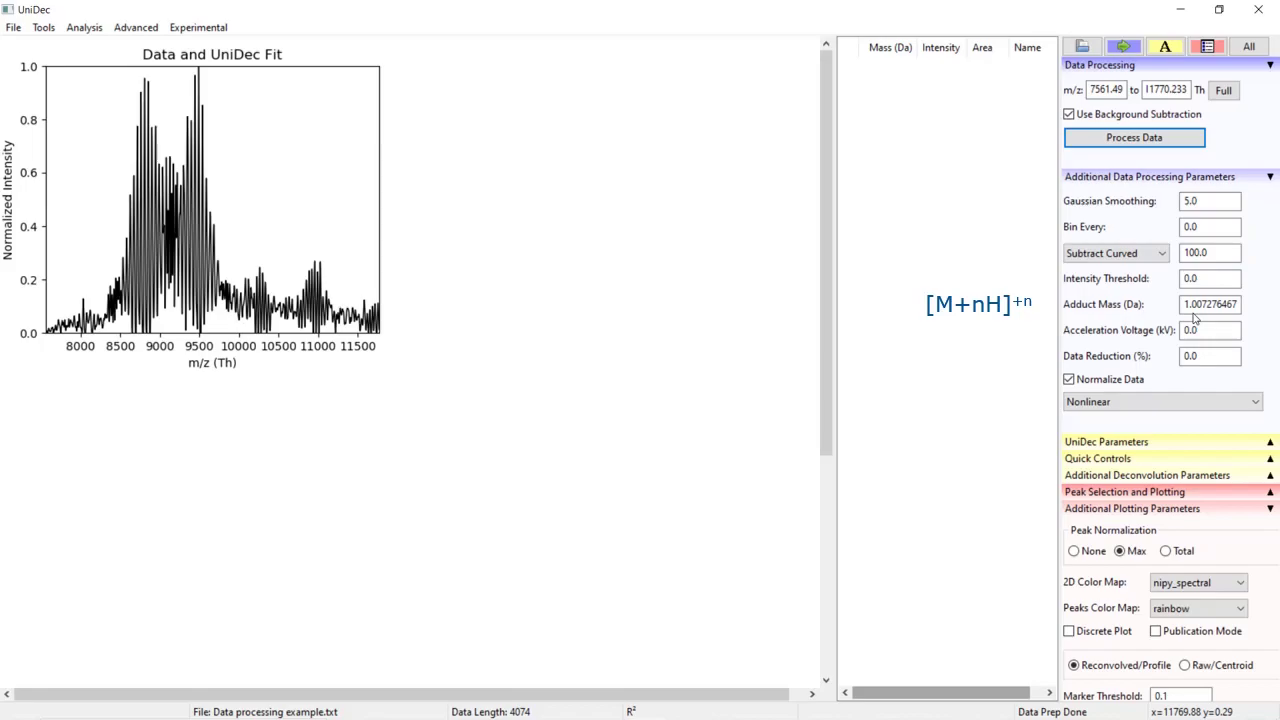
mouse_move(1195, 317)
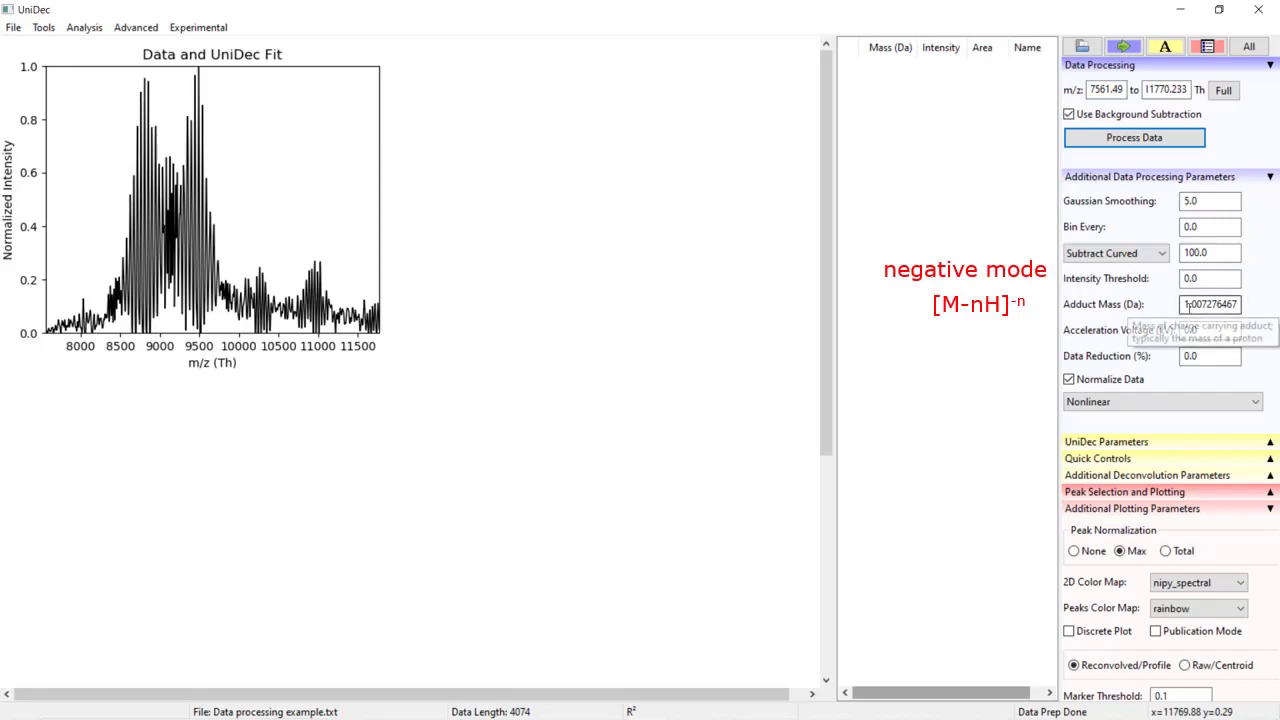
click(1203, 309)
text(-)
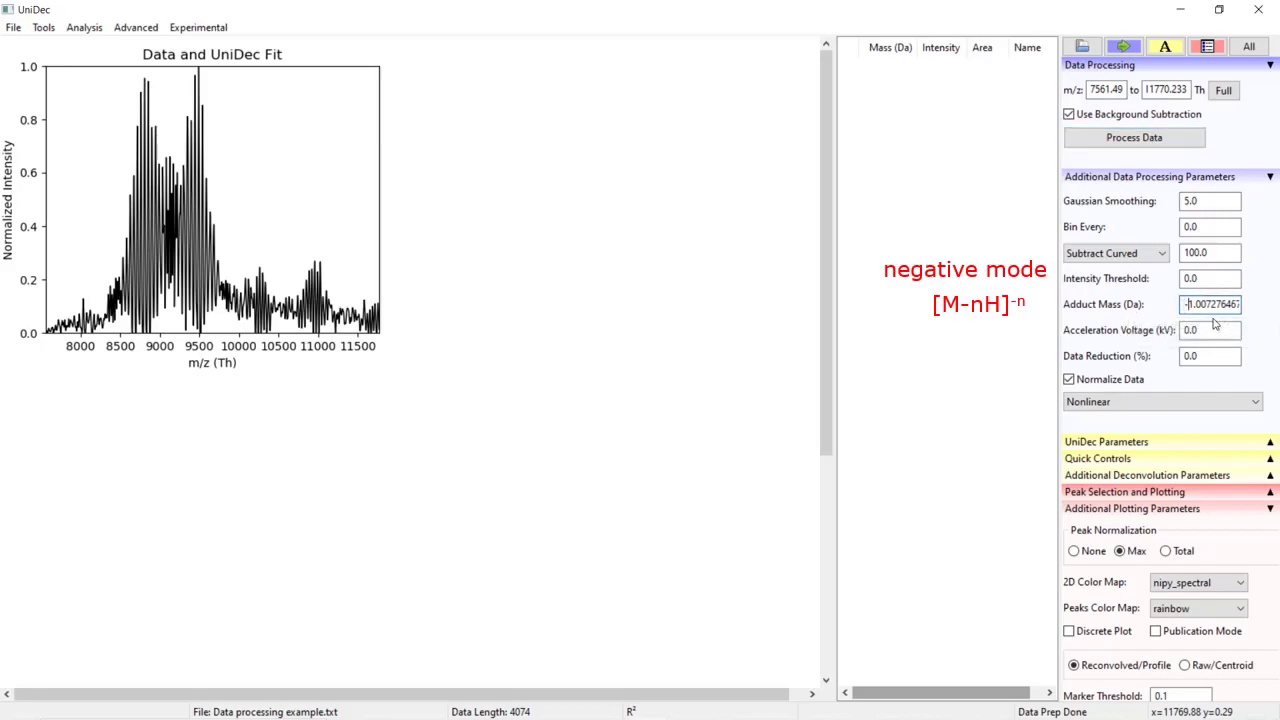
key(BackSpace)
click(1269, 67)
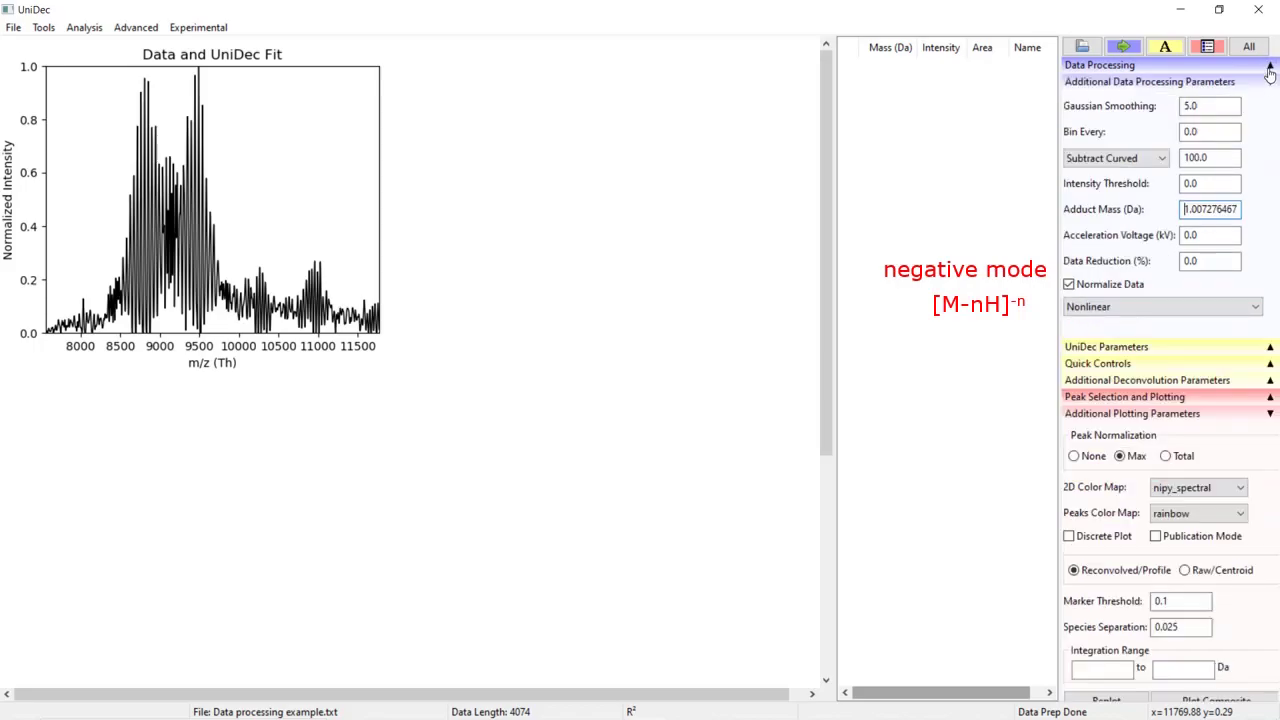
click(1272, 382)
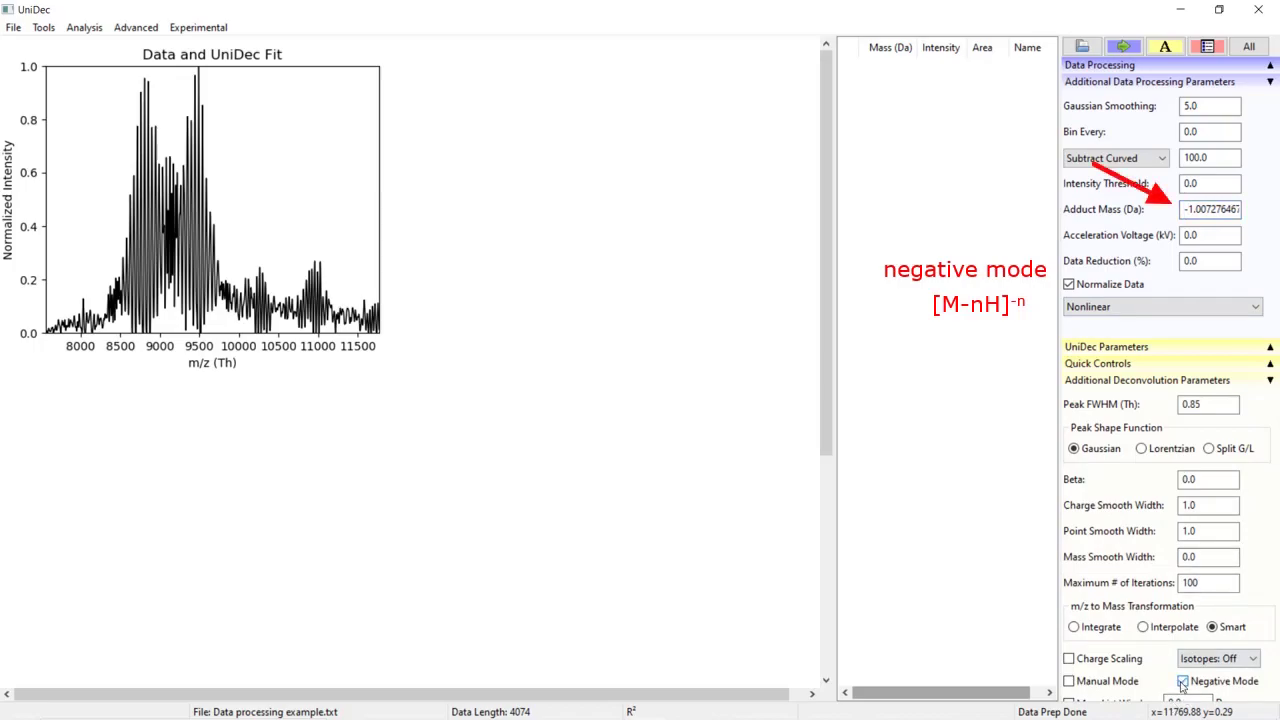
click(1183, 682)
click(1183, 682)
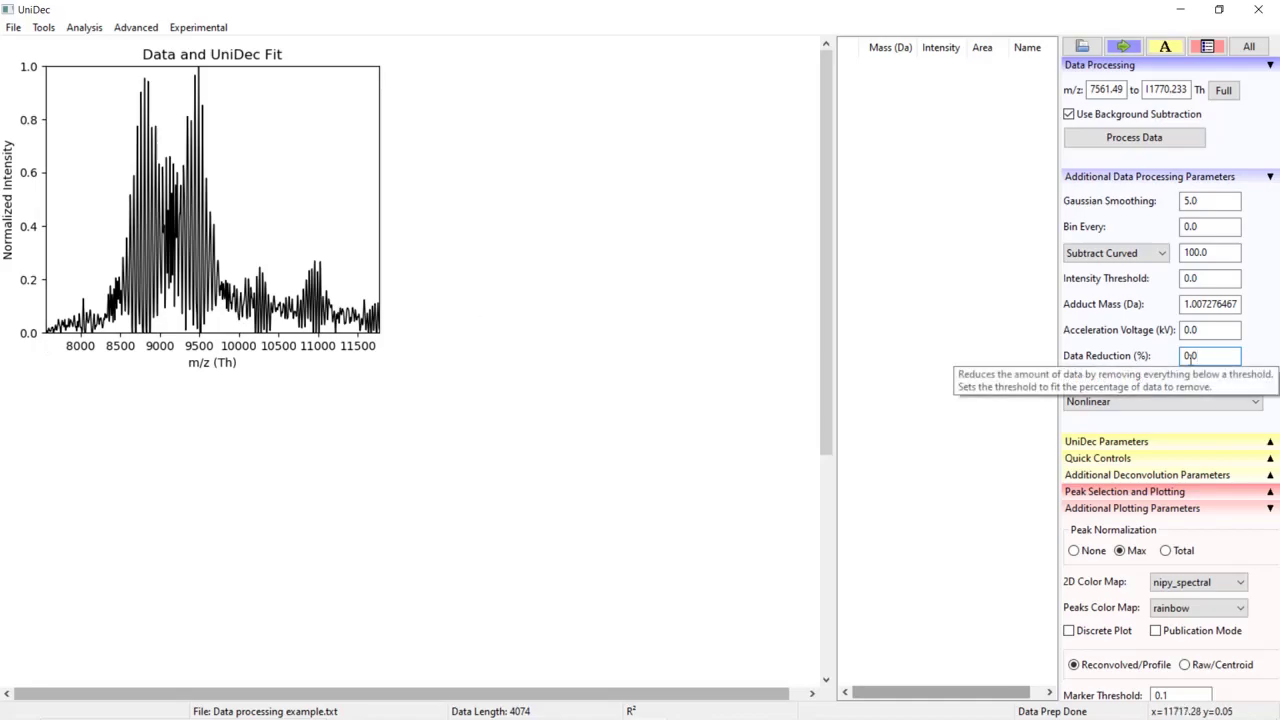
key(BackSpace)
key(BackSpace)
key(BackSpace)
text(10)
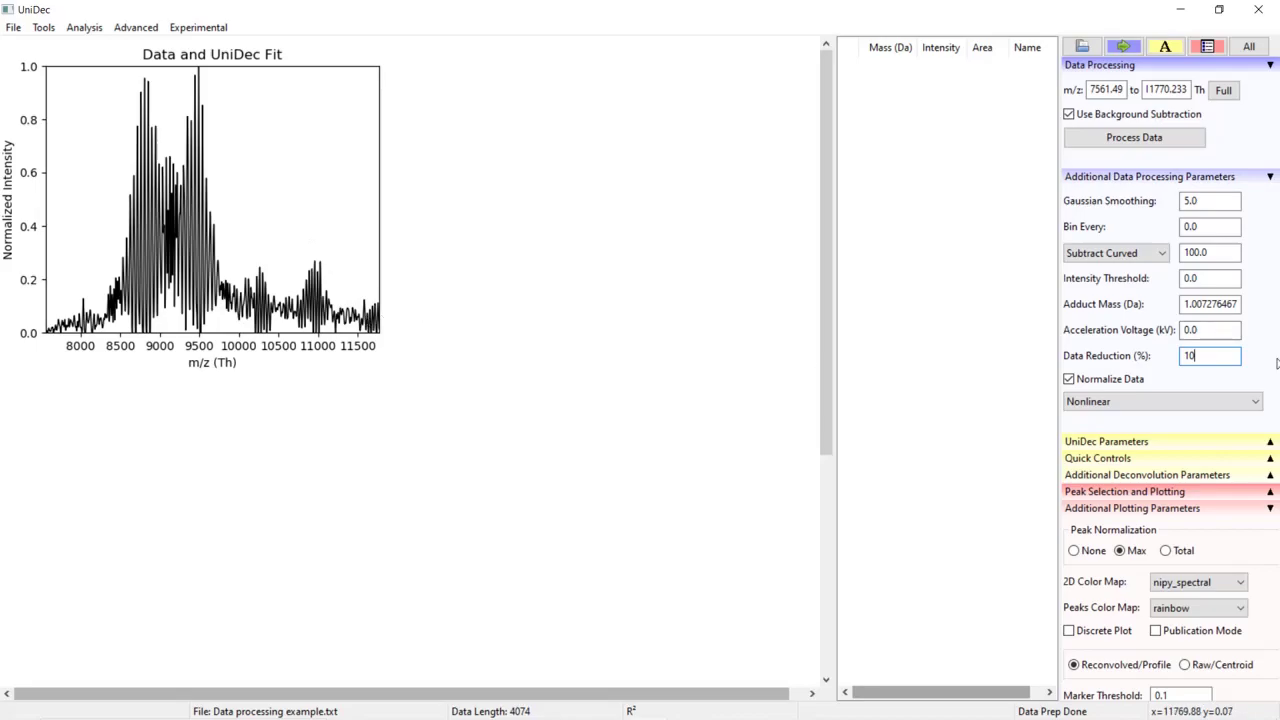
click(1088, 143)
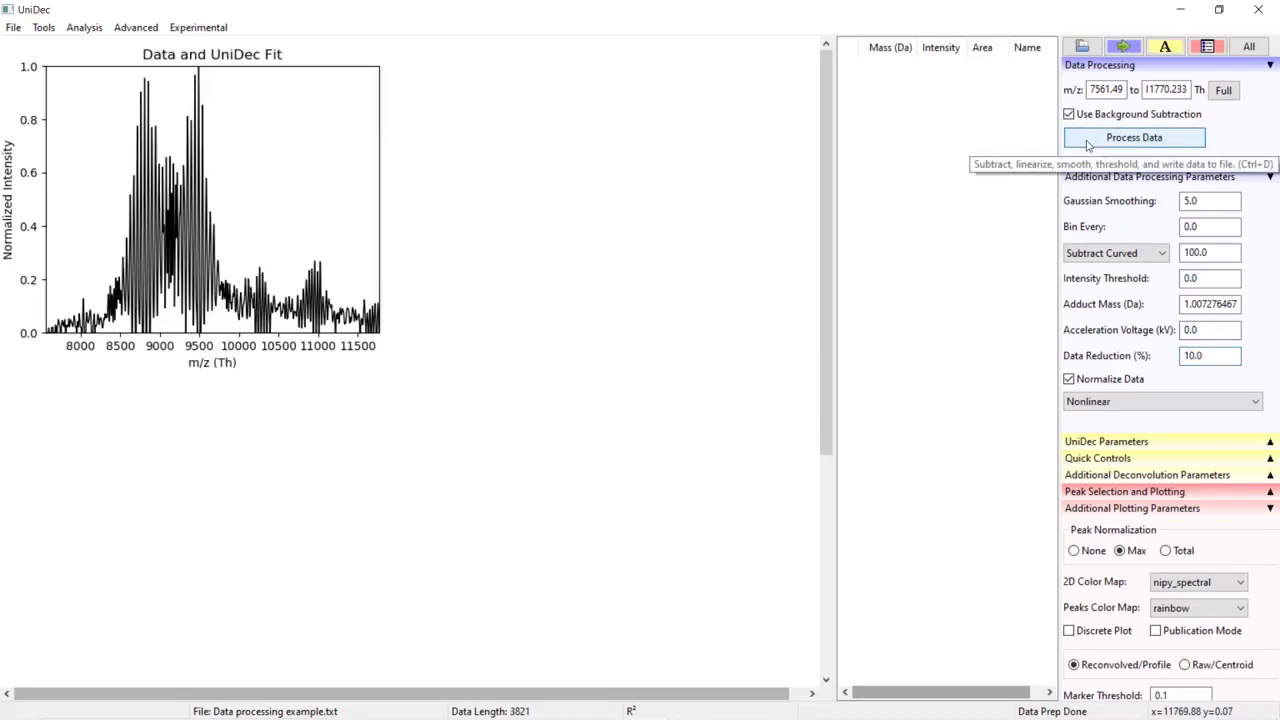
click(1212, 356)
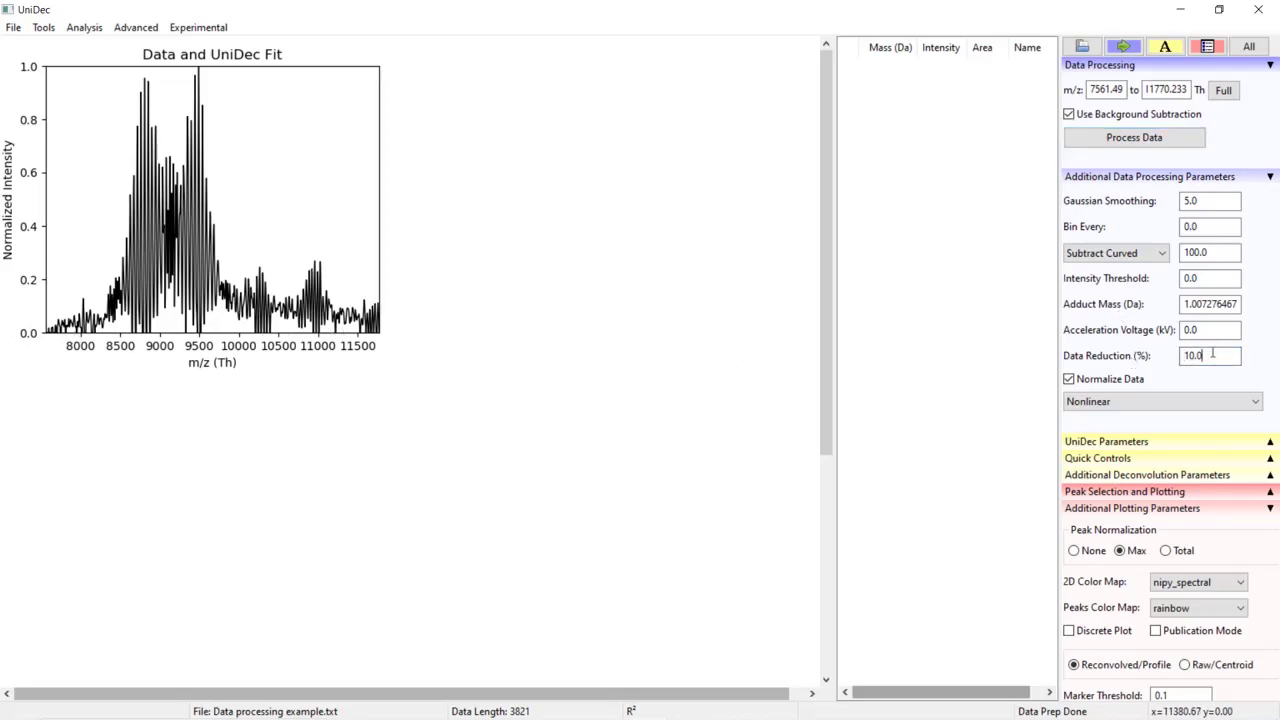
drag(1215, 356, 1070, 368)
text(0)
drag(1228, 278, 1124, 290)
text(.1)
click(1104, 139)
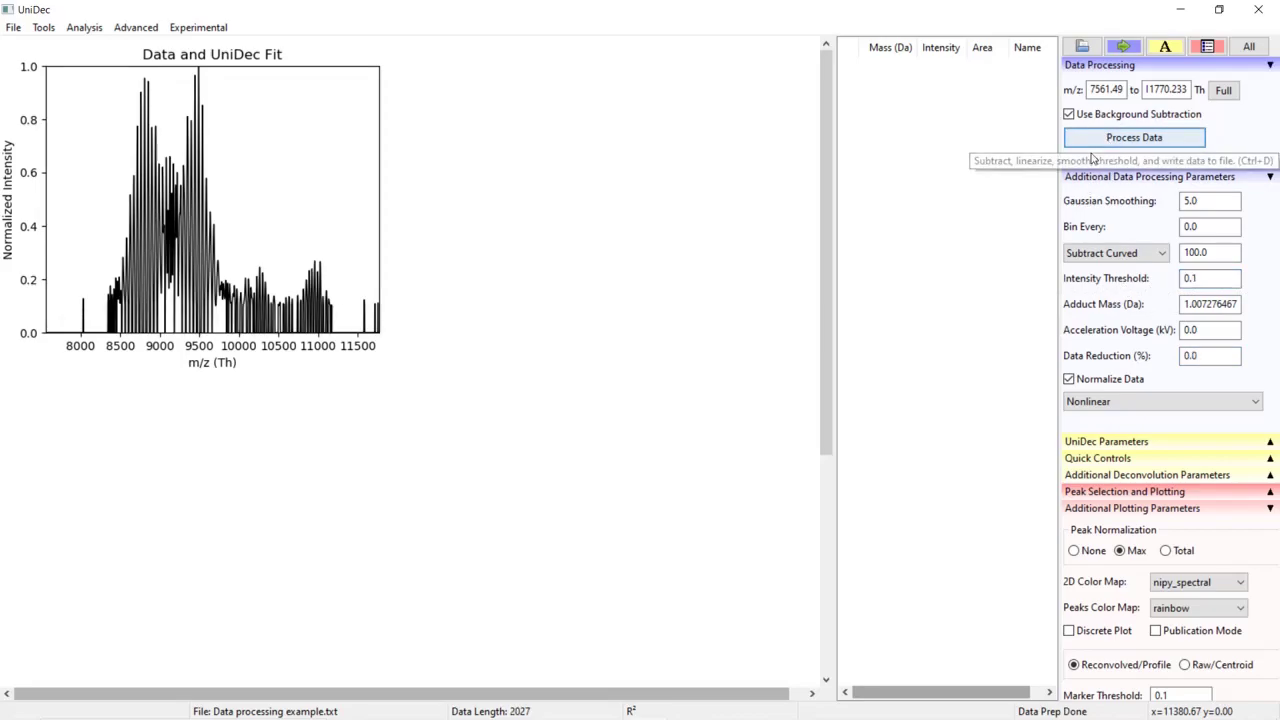
key(Tab)
key(Tab)
key(Tab)
key(Tab)
key(Tab)
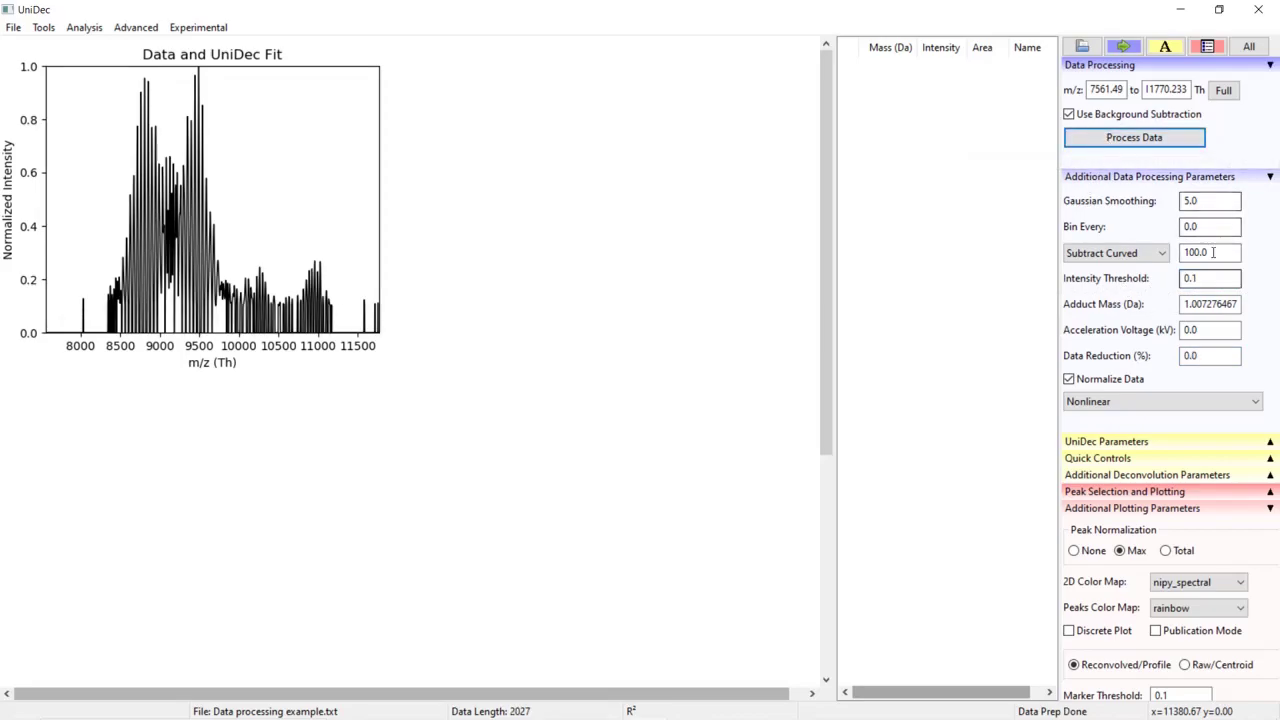
text(0)
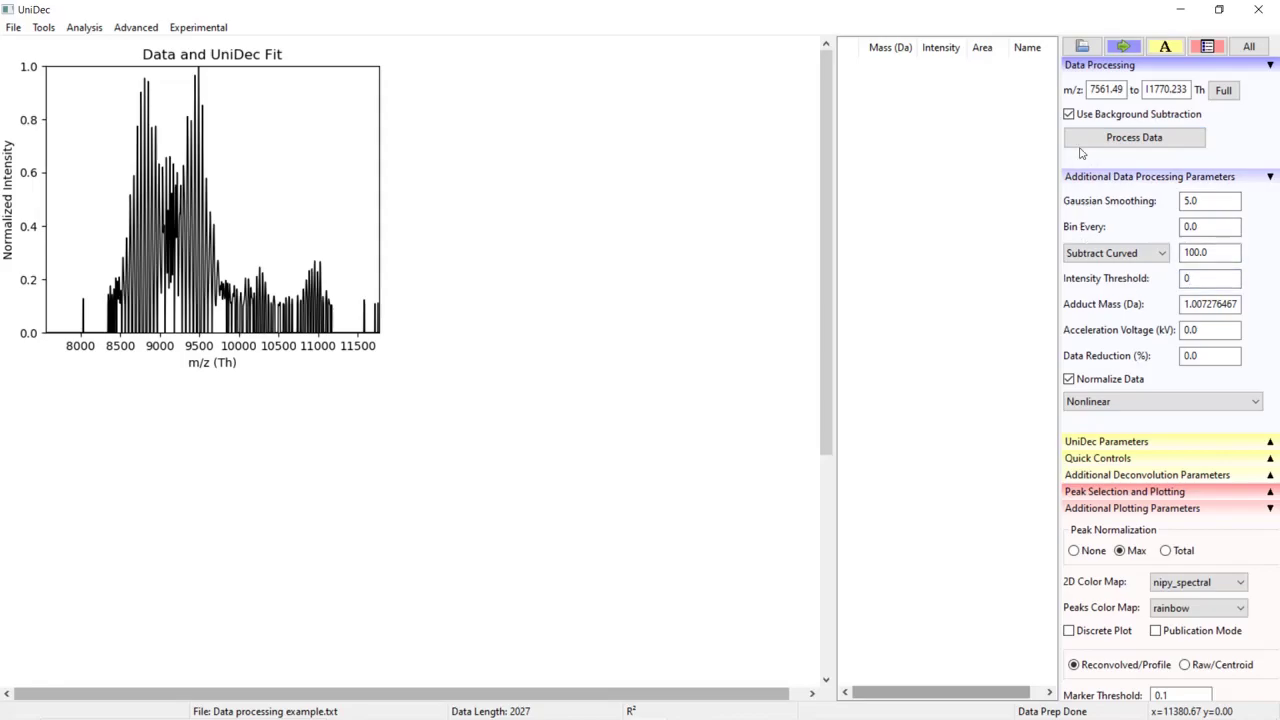
click(1090, 142)
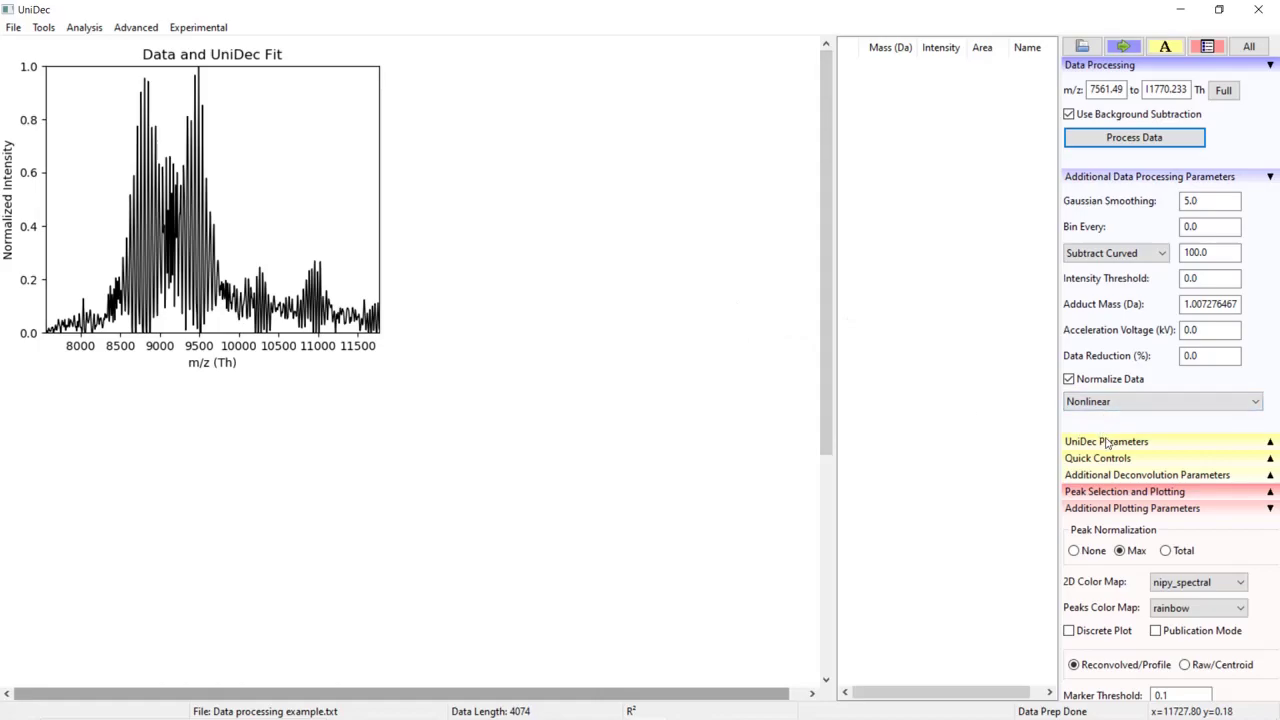
click(1068, 379)
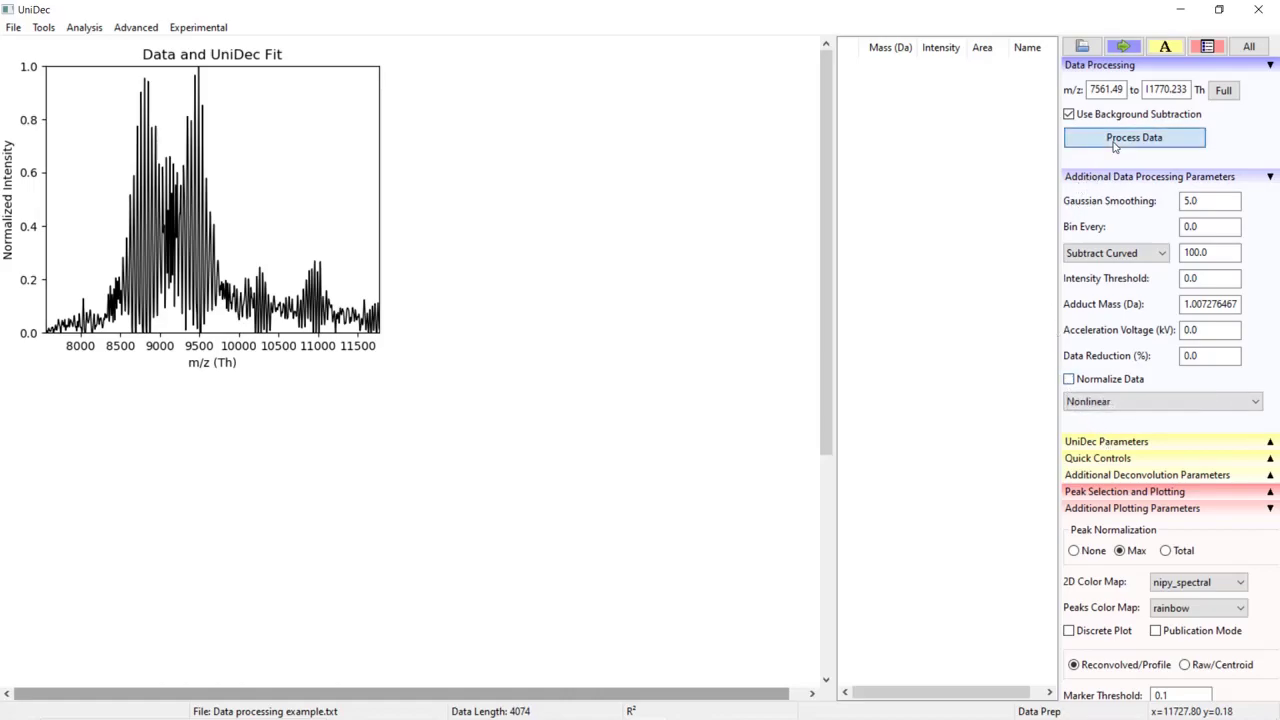
click(1180, 137)
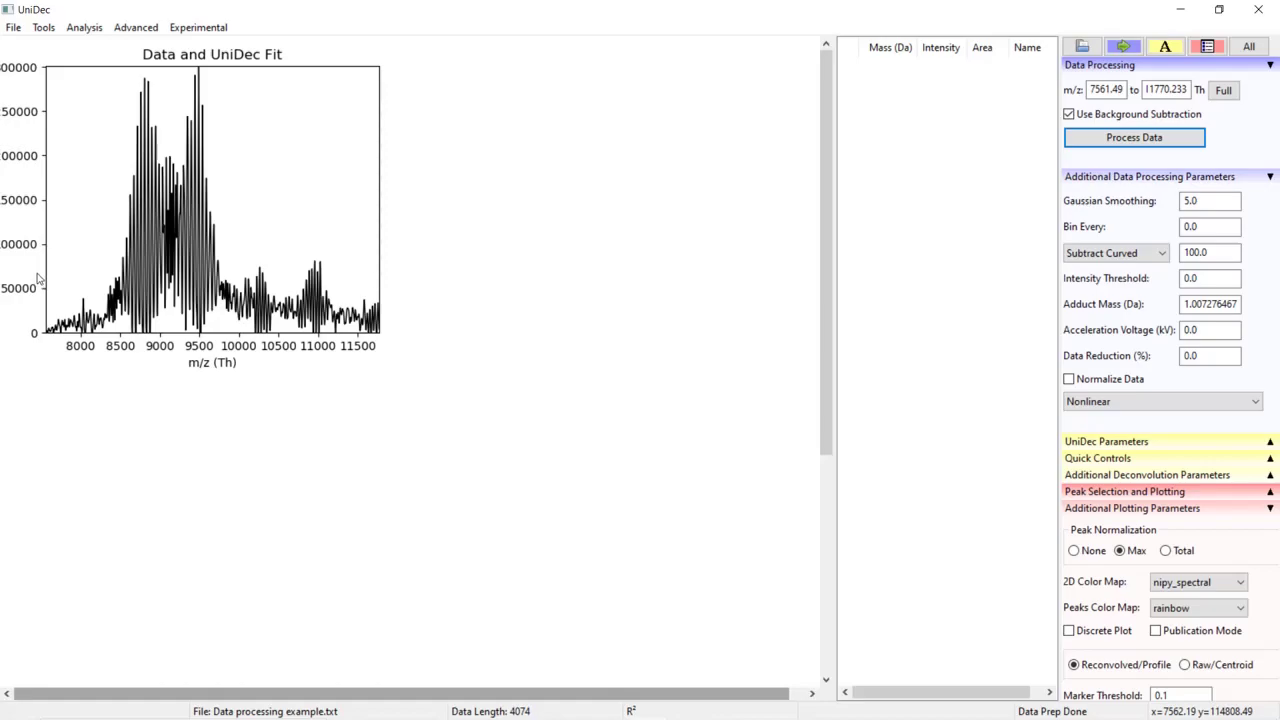
click(1068, 379)
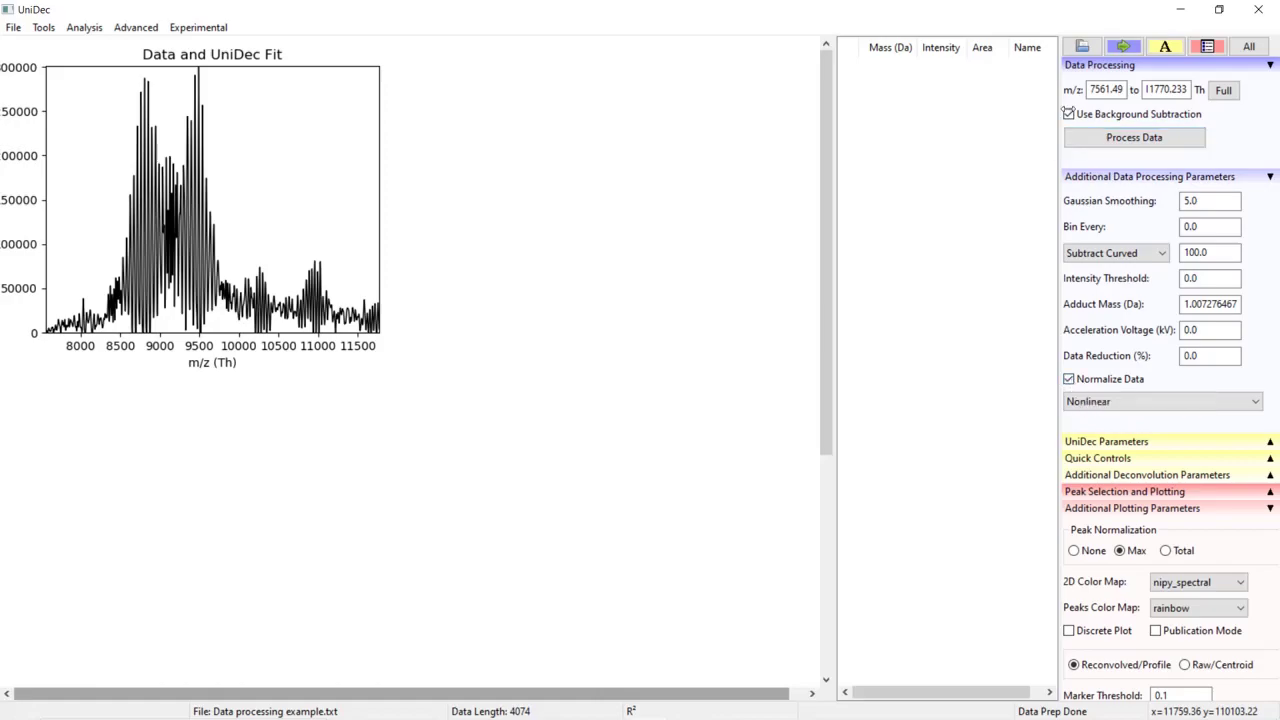
click(1132, 138)
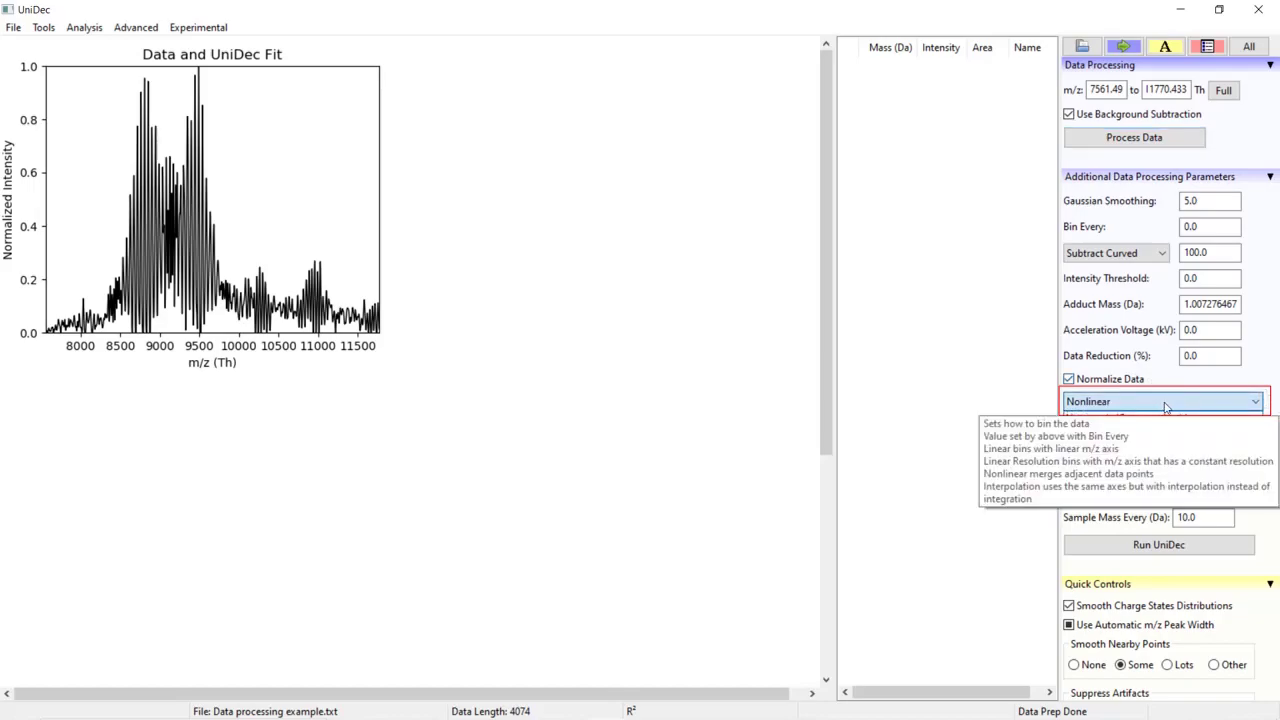
click(1166, 403)
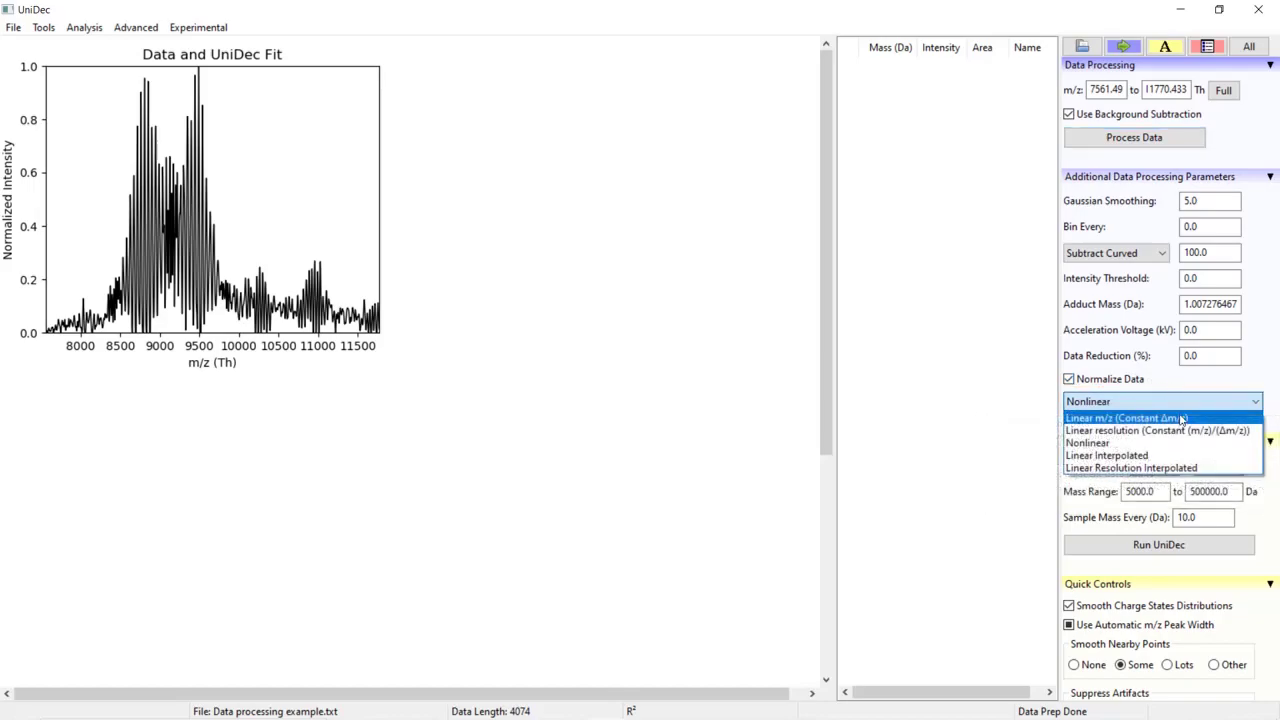
click(1183, 403)
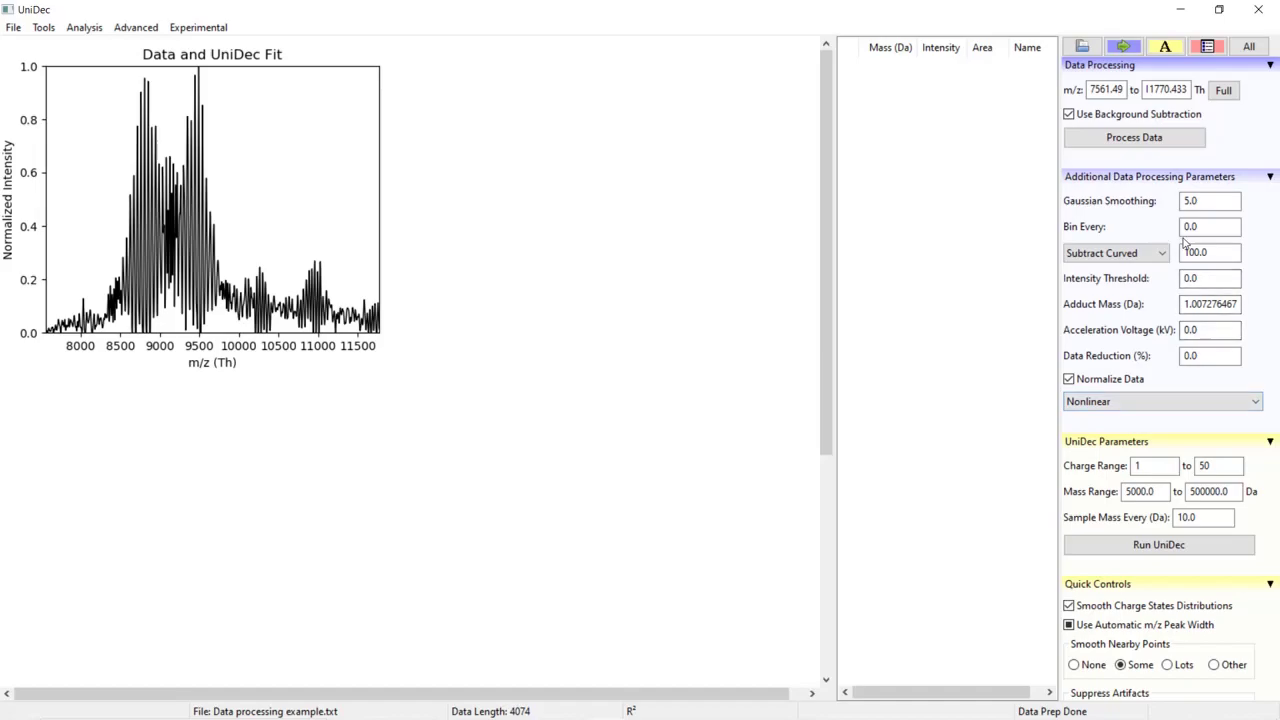
click(1155, 405)
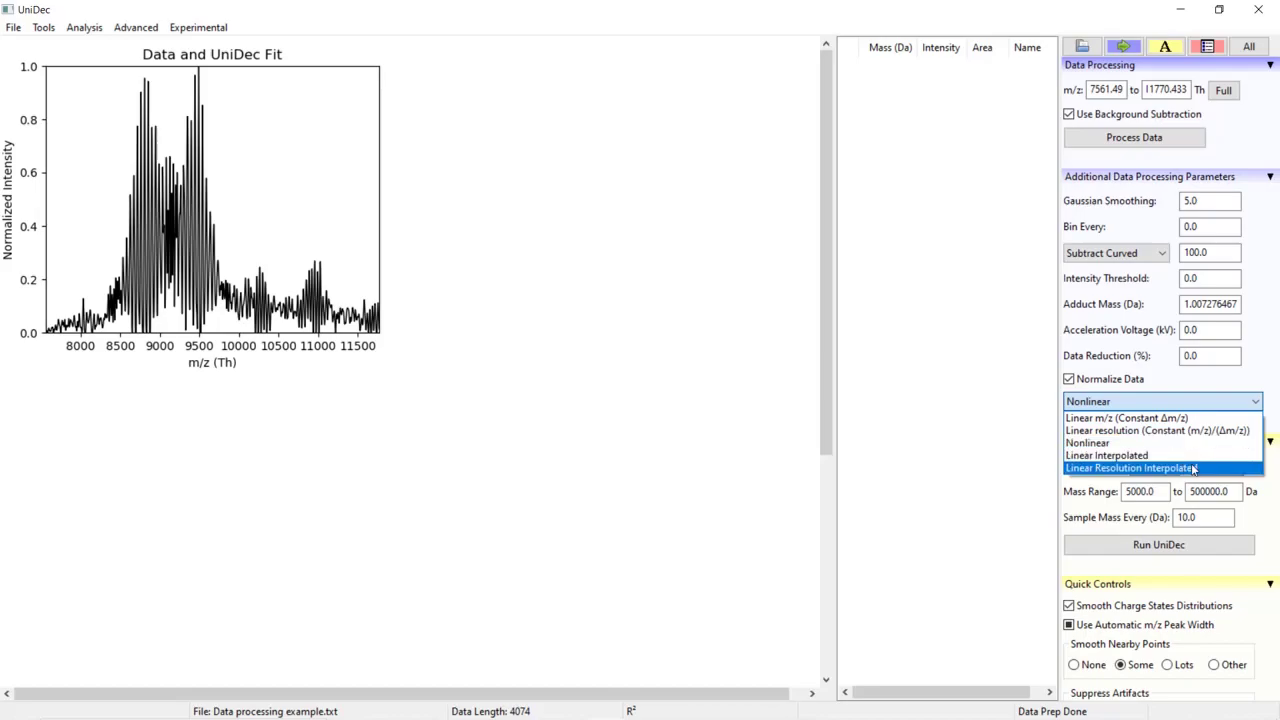
click(1210, 401)
click(1210, 401)
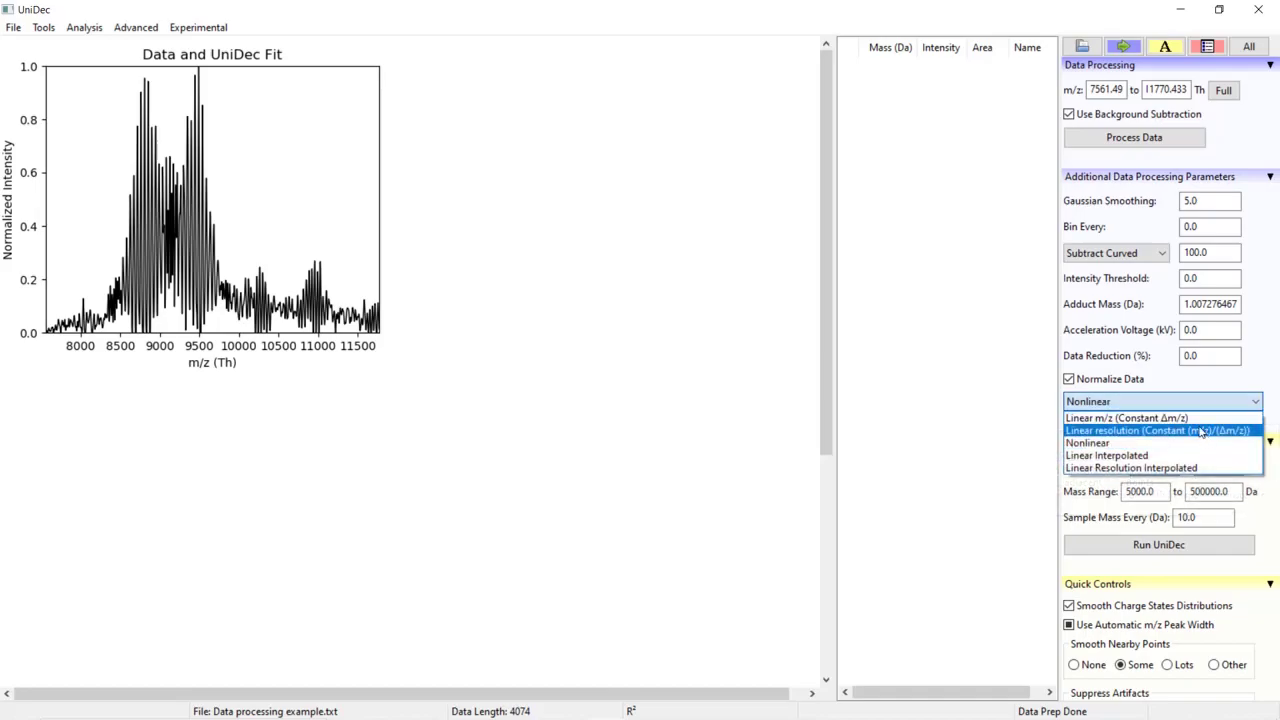
click(1185, 401)
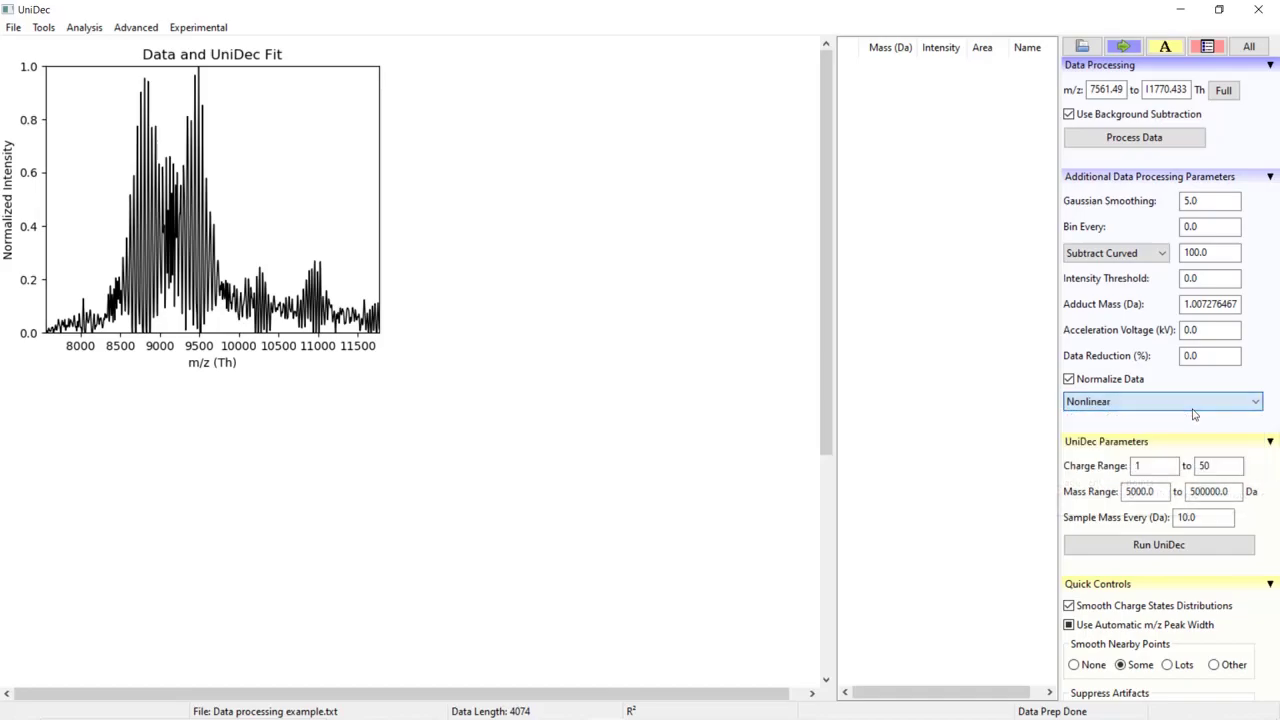
- Set the m/z range to 9000–9200 and reprocess, leaving 207 data points
double_click(1127, 92)
text(9)
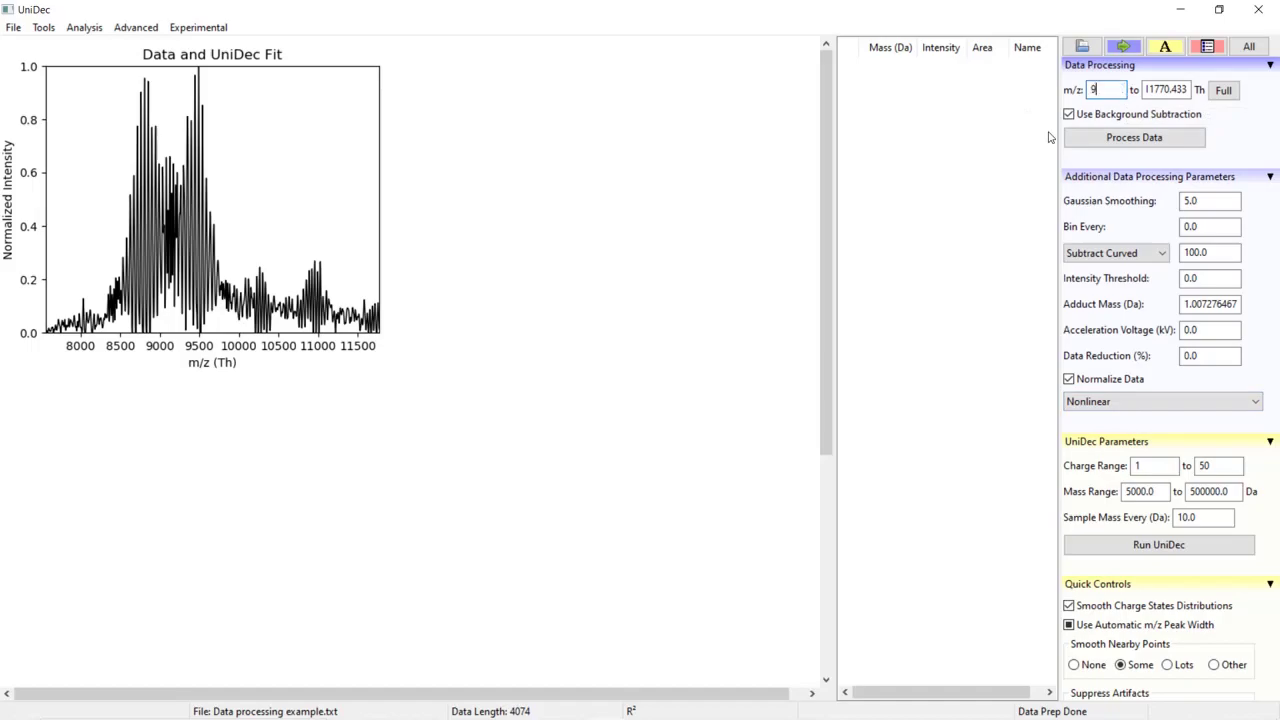
text(000)
double_click(1152, 90)
key(BackSpace)
text(920)
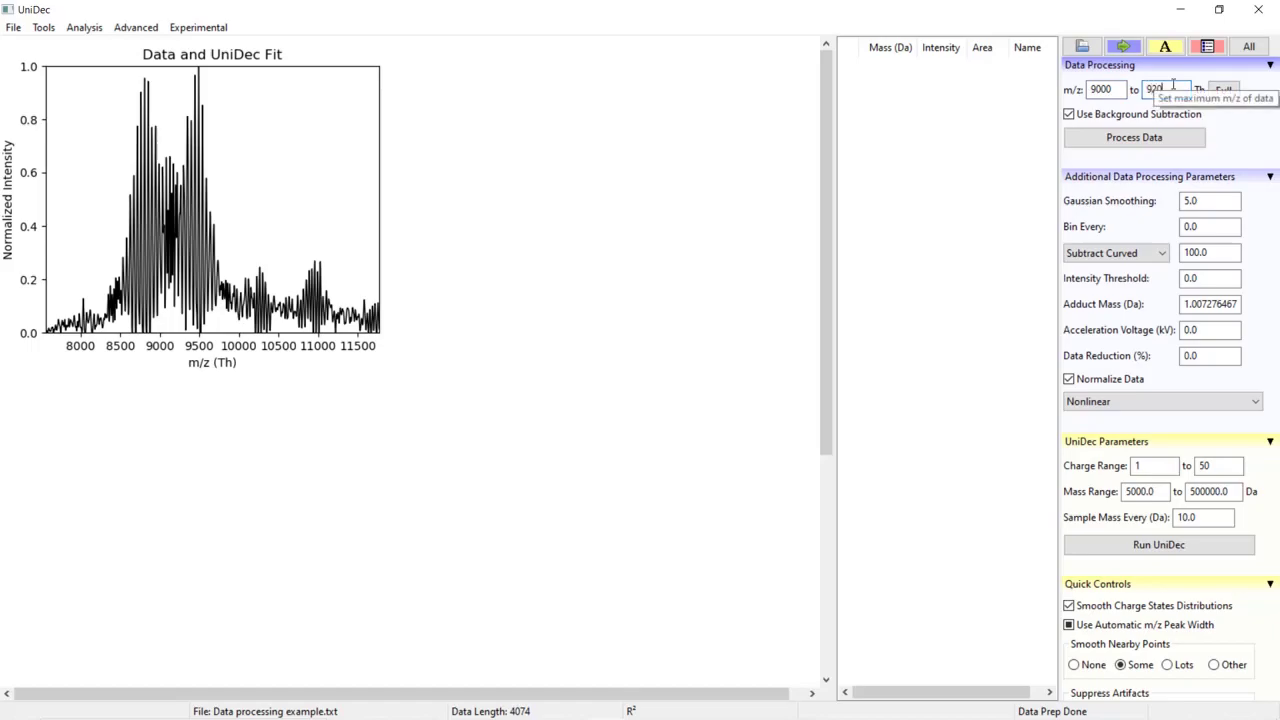
click(1163, 139)
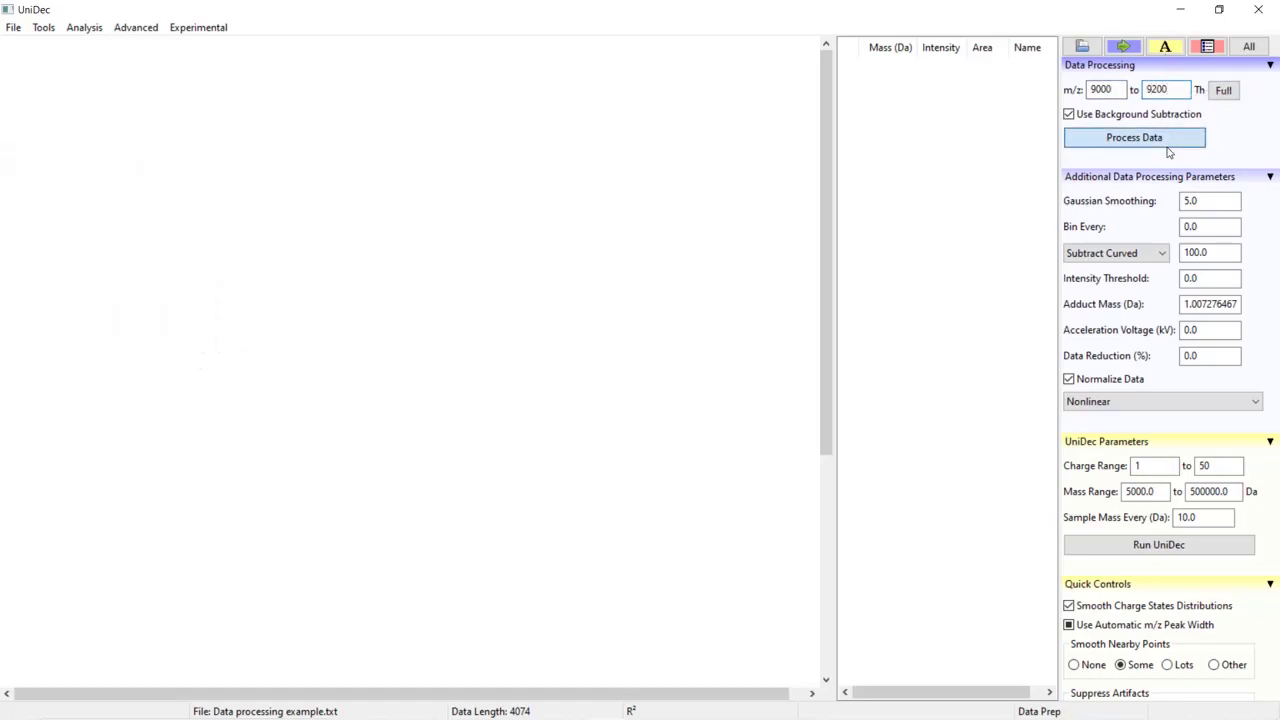
- Switch binning to Linear m/z with Bin Every 5.0 and reprocess
click(1168, 400)
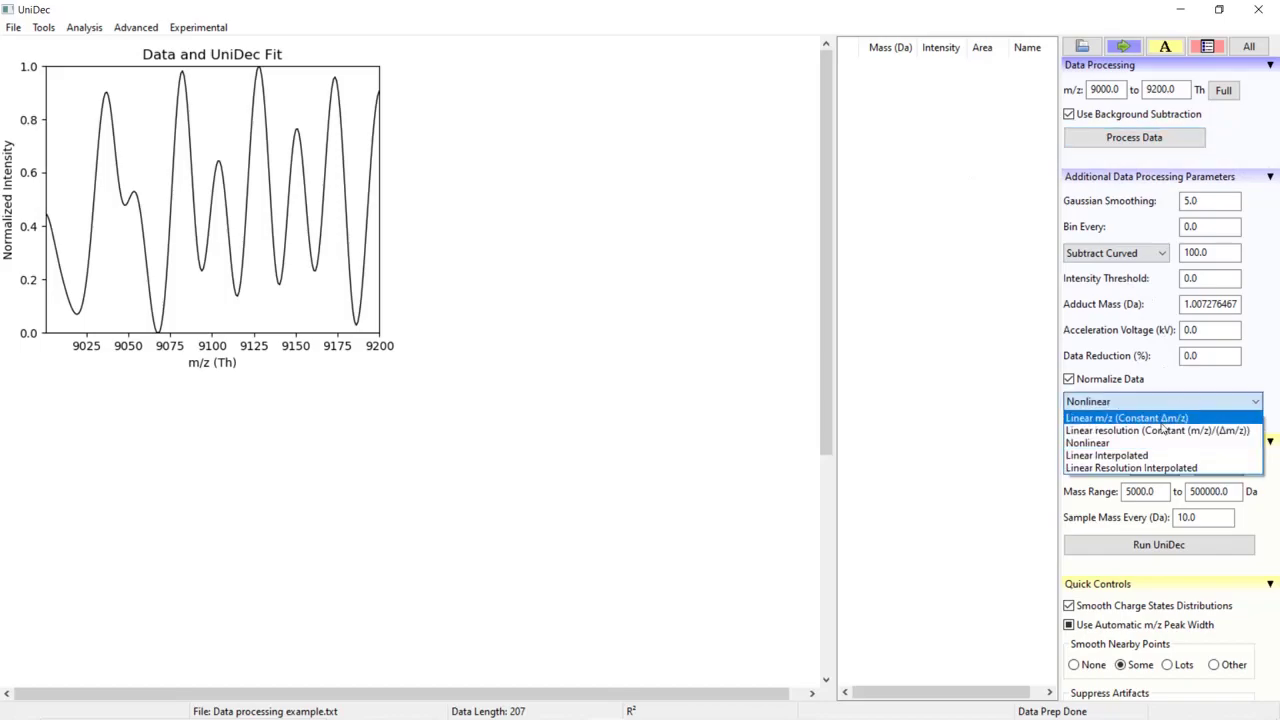
click(1165, 418)
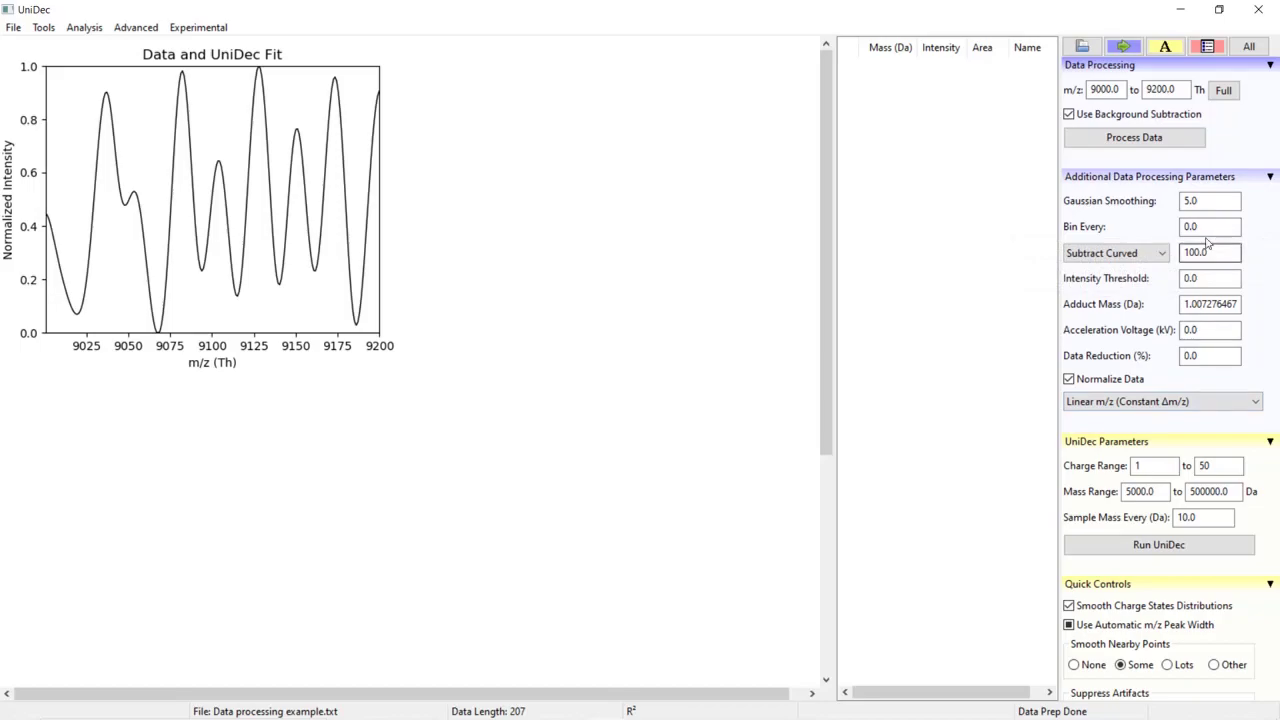
drag(1212, 227, 1168, 231)
text(5.0)
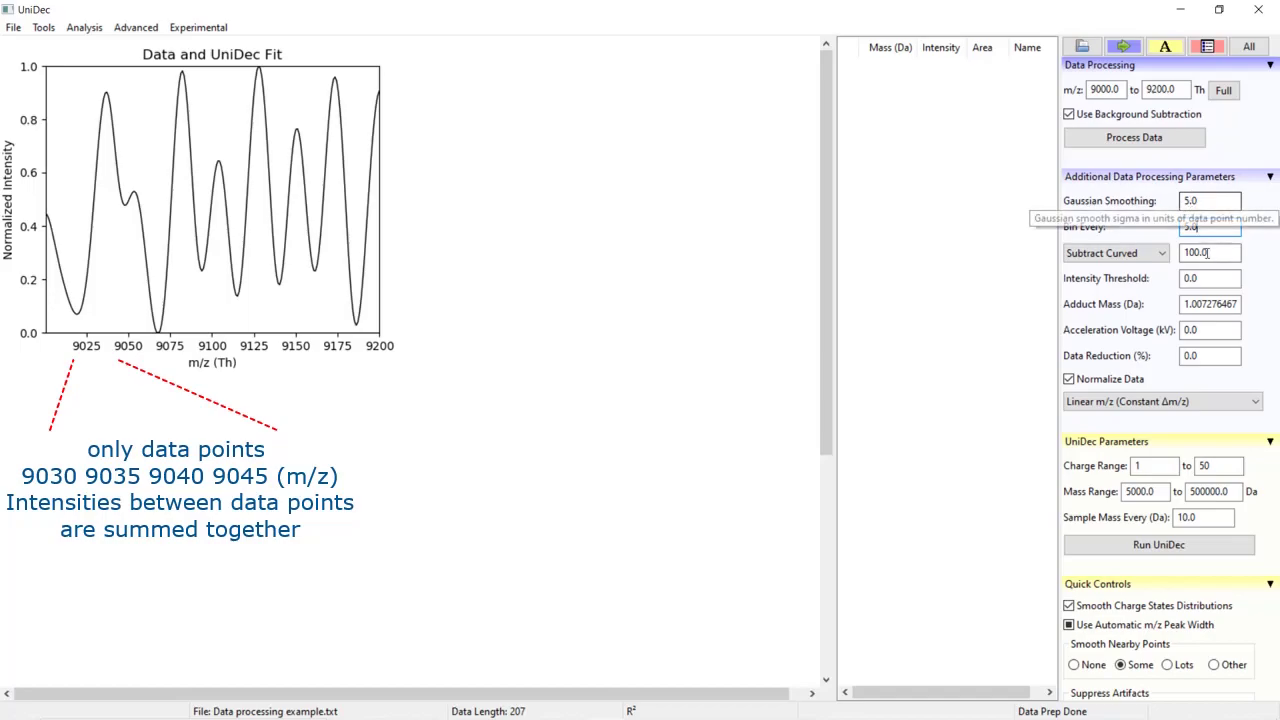
mouse_move(1222, 230)
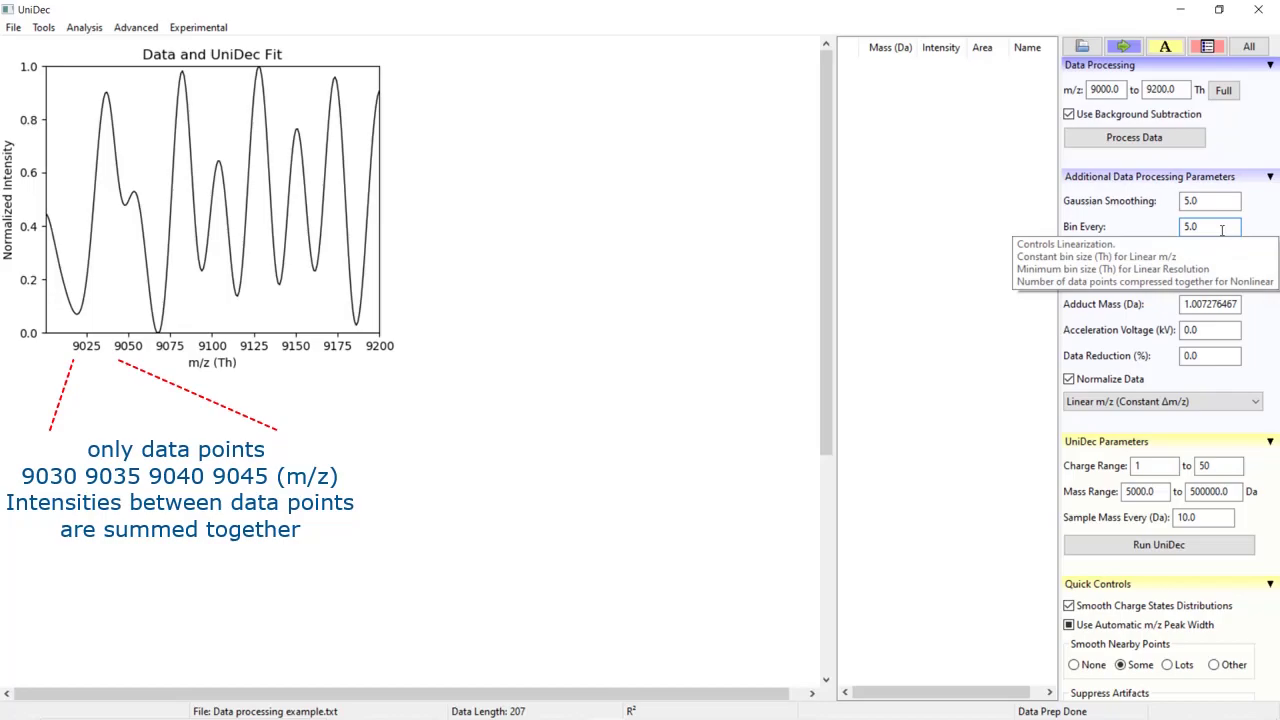
click(1159, 141)
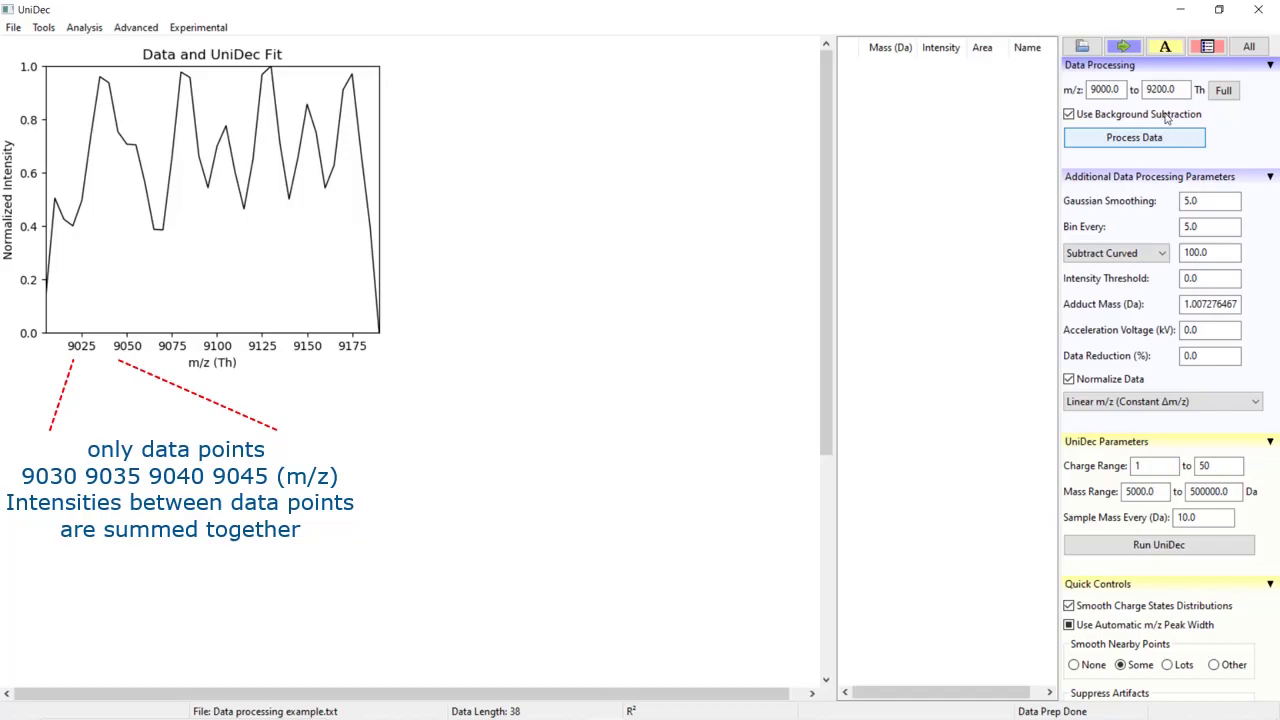
- Change Bin Every to 2.0 and reprocess, giving a 98-point trace
drag(1222, 228, 1128, 238)
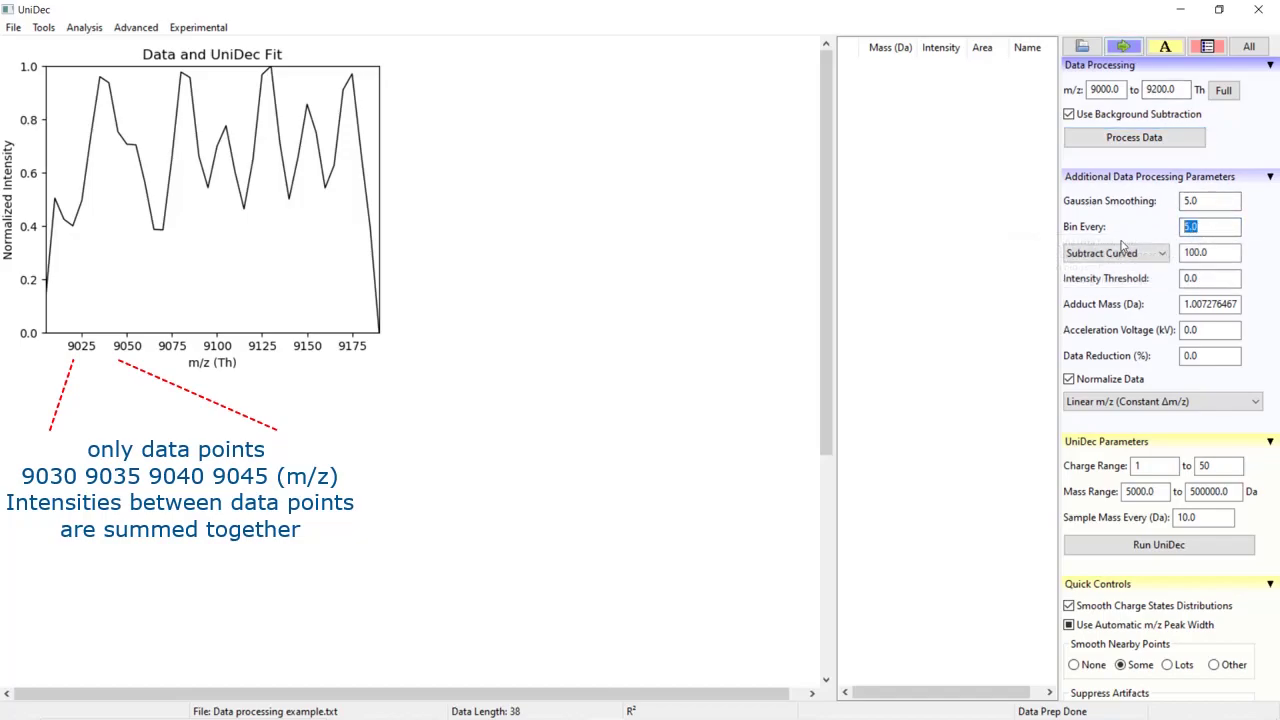
text(2.0)
click(1085, 139)
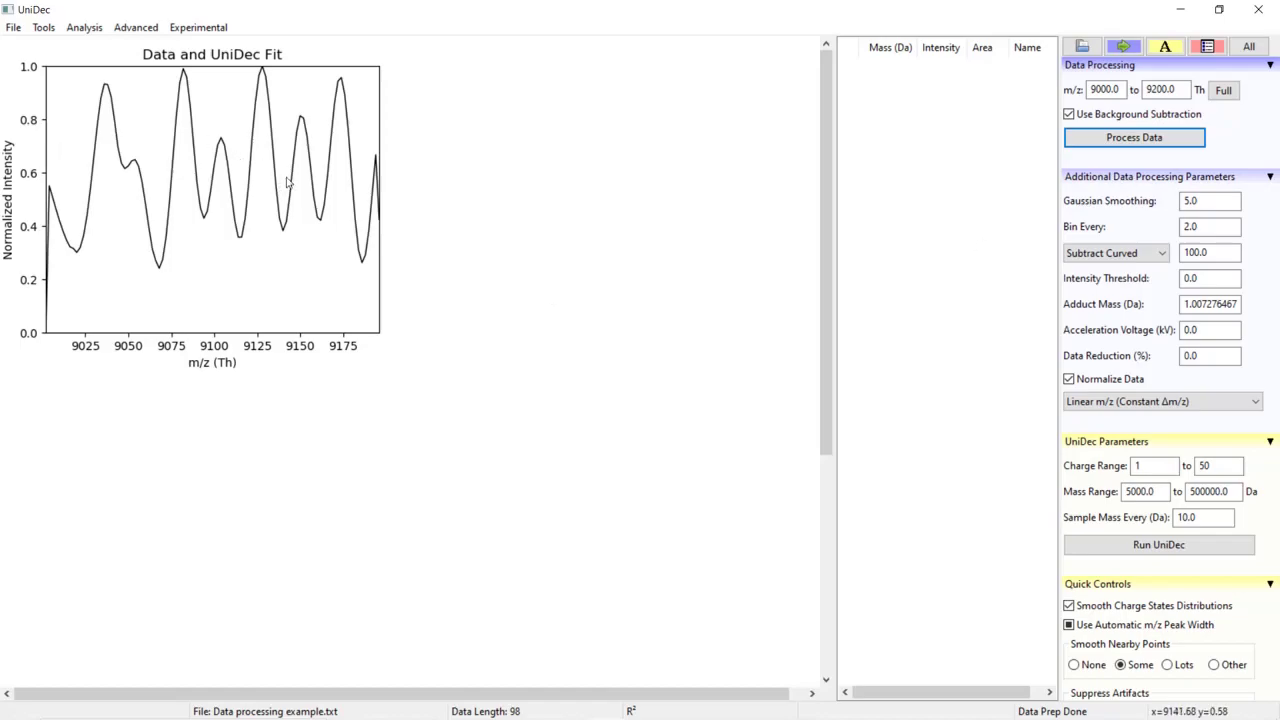
- Switch to Linear resolution binning with Bin Every 5.0 and reprocess into a jagged 38-point trace
click(1195, 401)
click(1180, 431)
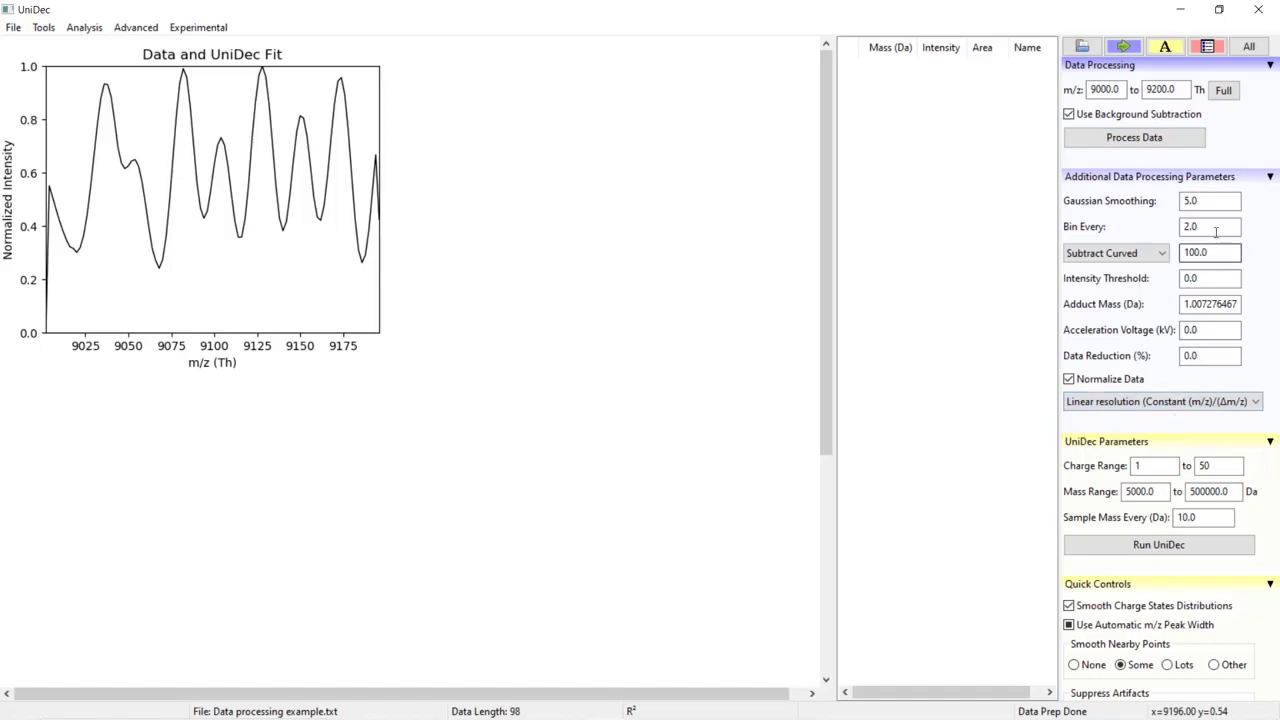
drag(1219, 224, 1130, 220)
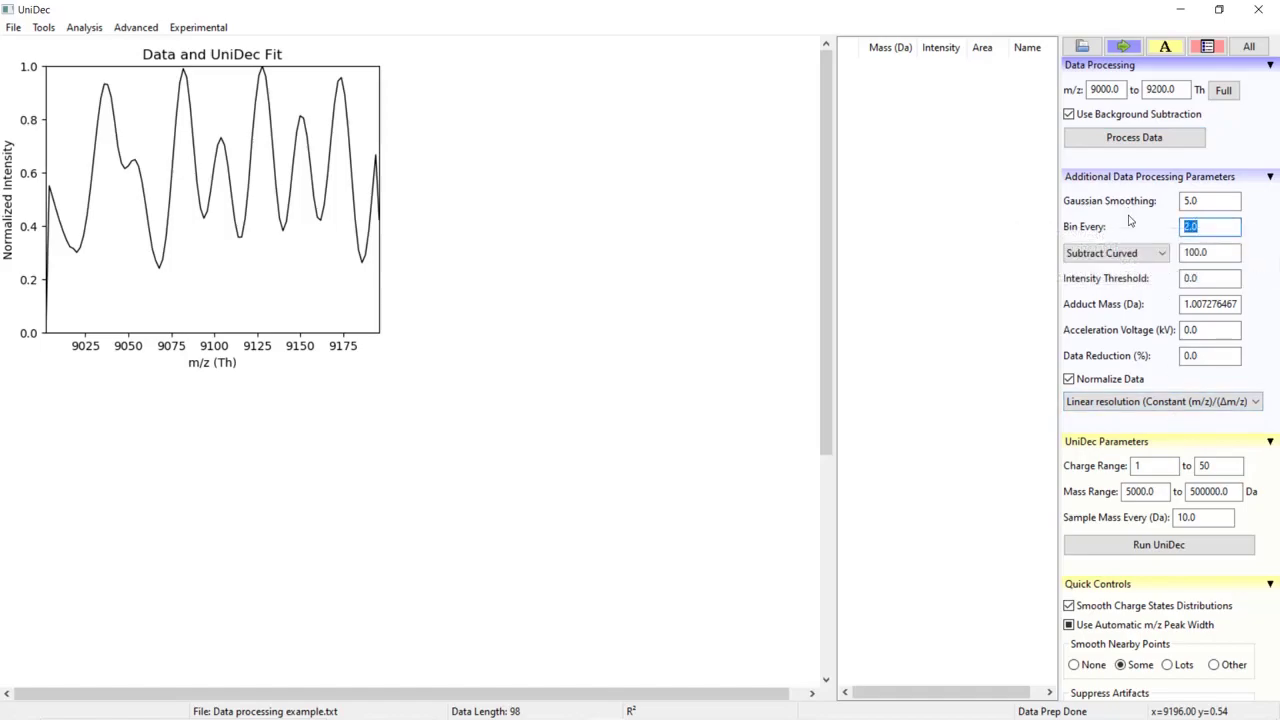
click(1212, 228)
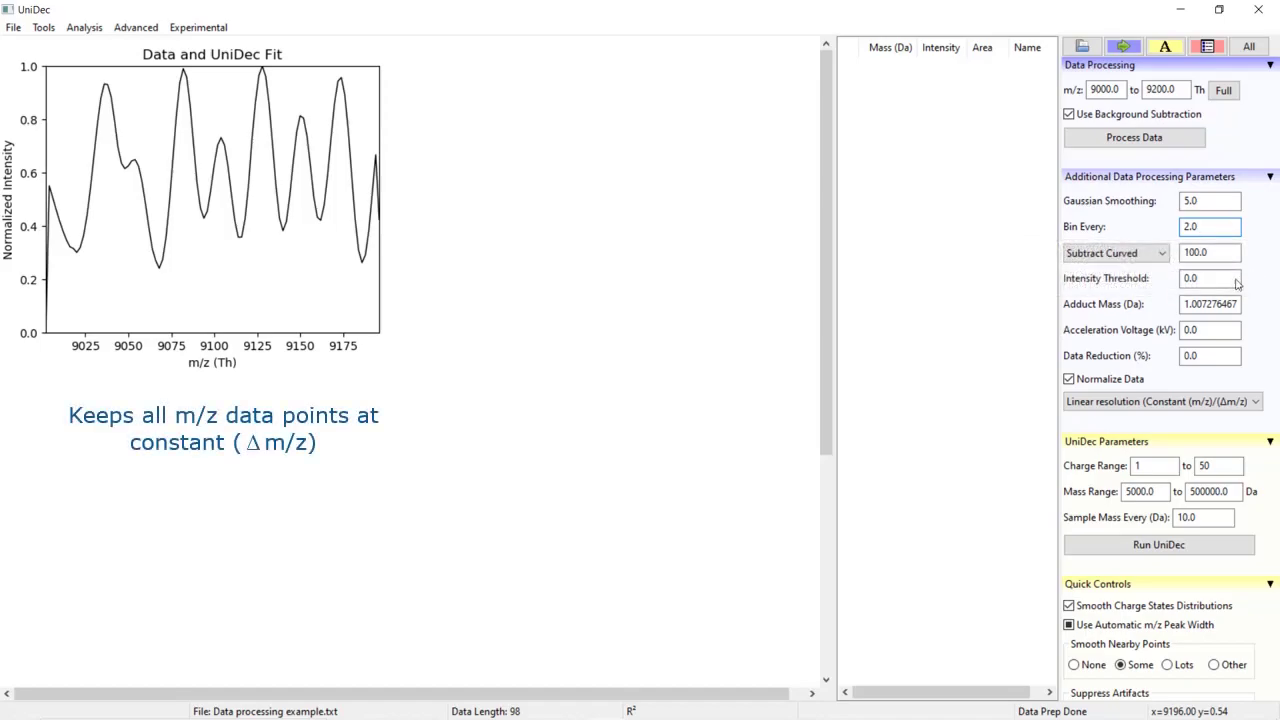
drag(1232, 228, 1122, 216)
text(5.)
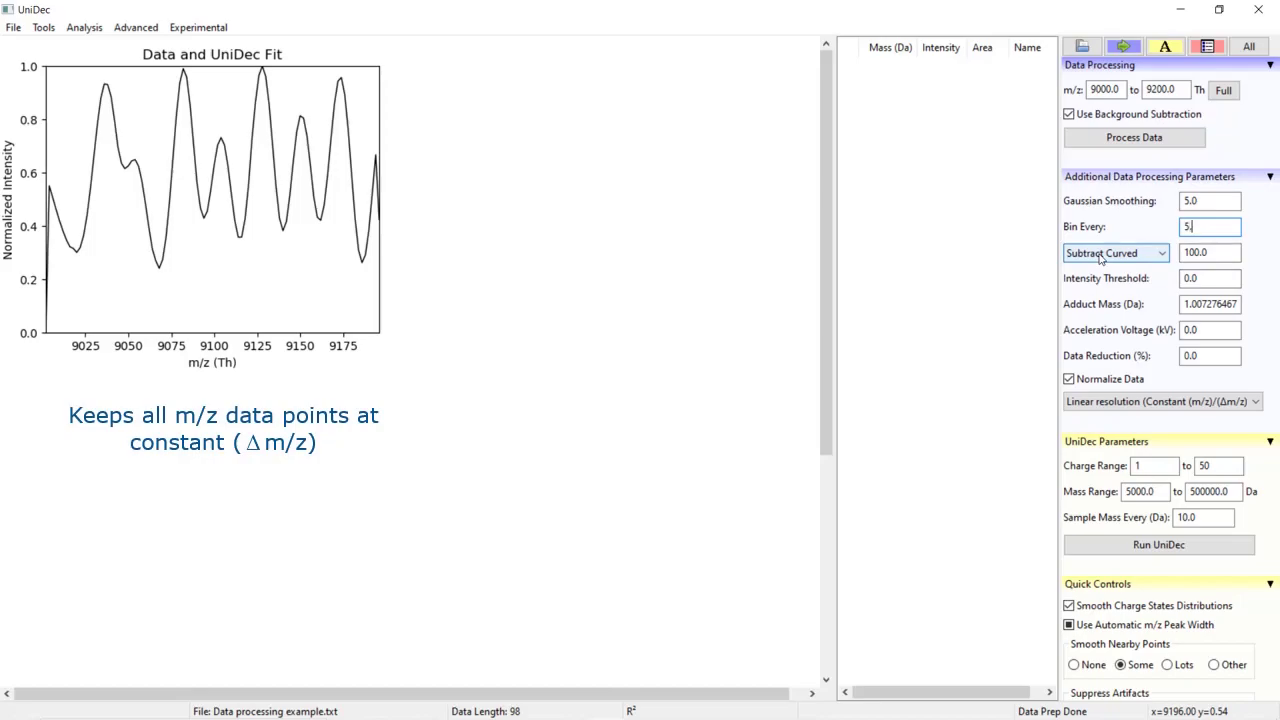
click(1079, 150)
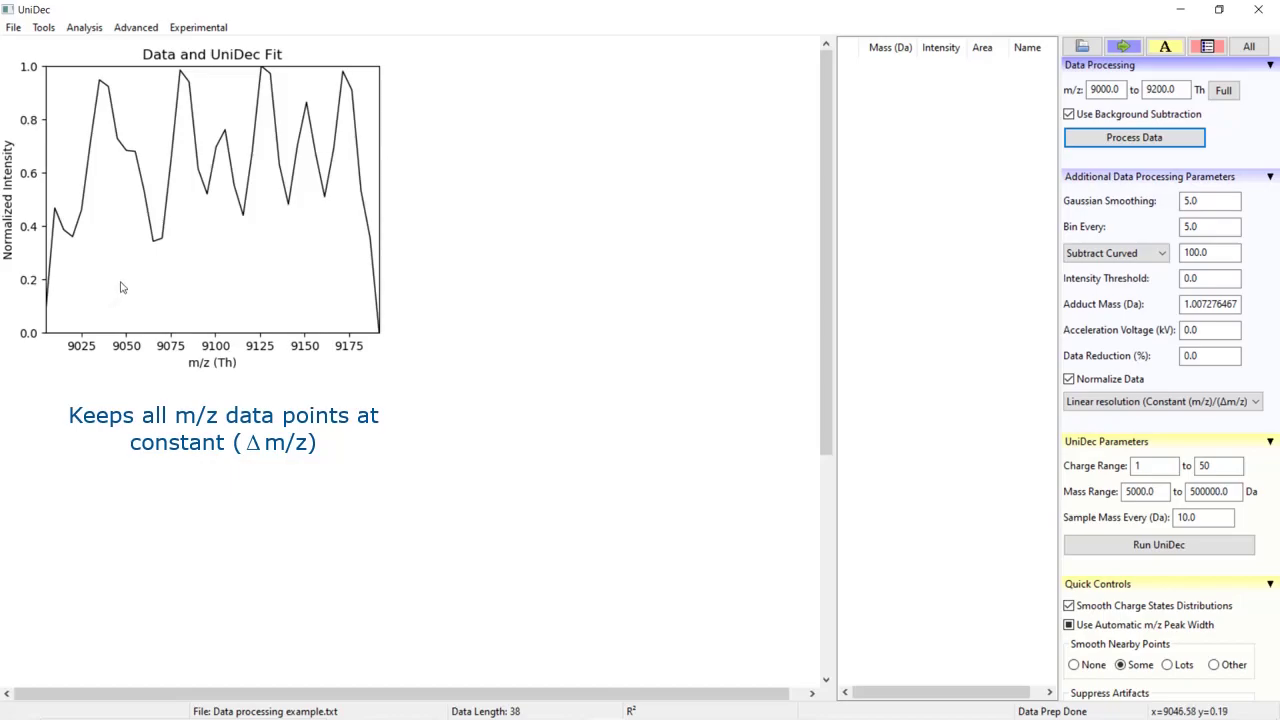
- Switch binning to Nonlinear mode and reprocess the spectrum
click(1130, 401)
click(1100, 442)
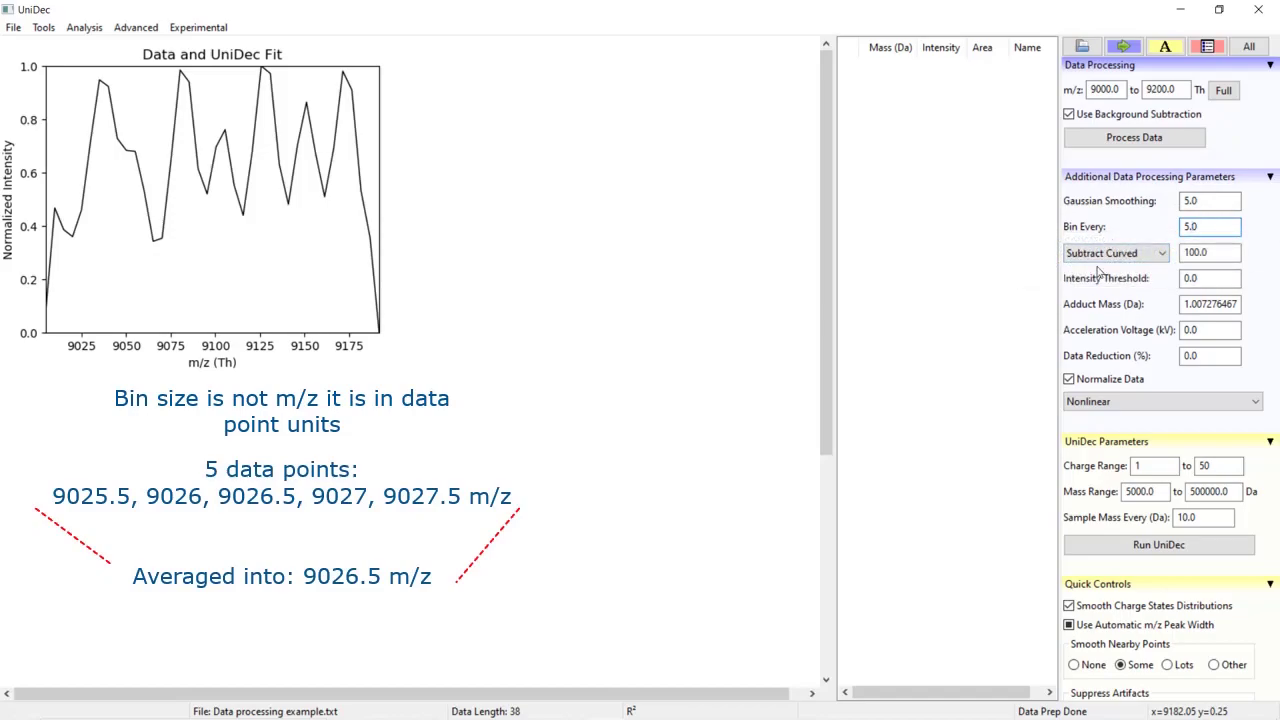
click(1152, 141)
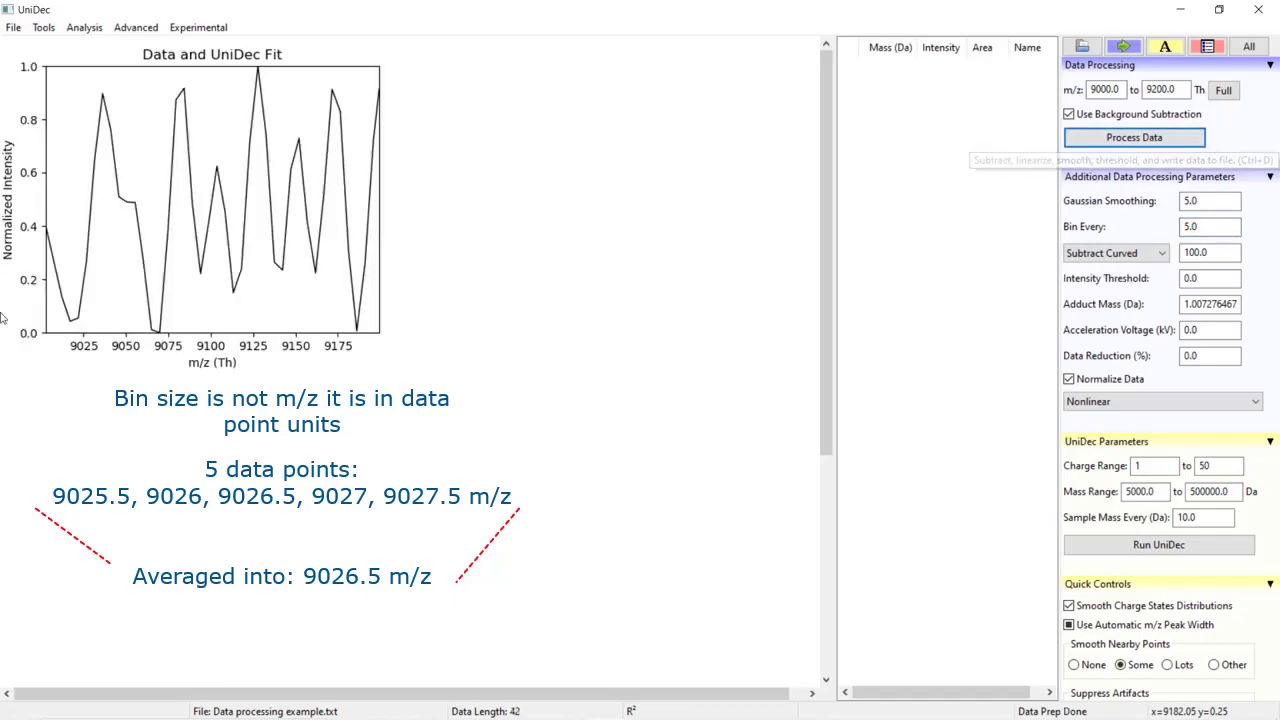
- Change Bin Every to 2 and reprocess, giving a smooth 104-point curve
click(1204, 225)
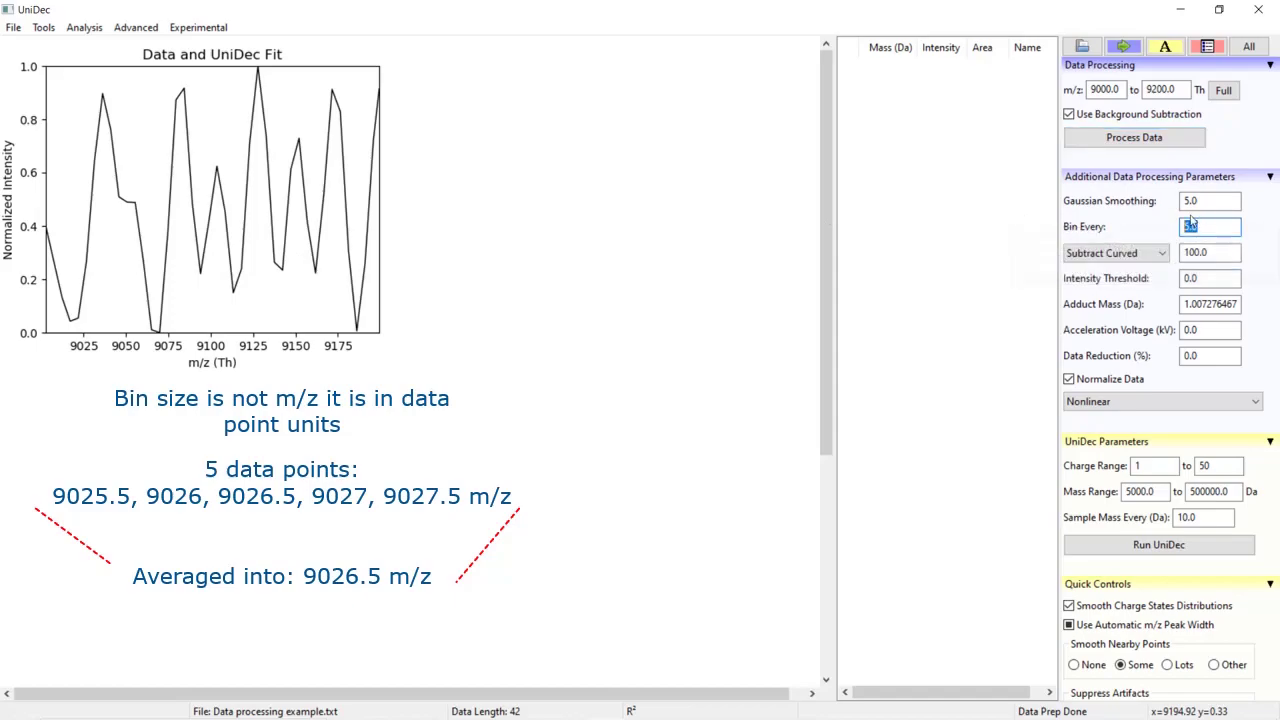
double_click(1204, 225)
text(2)
click(1150, 138)
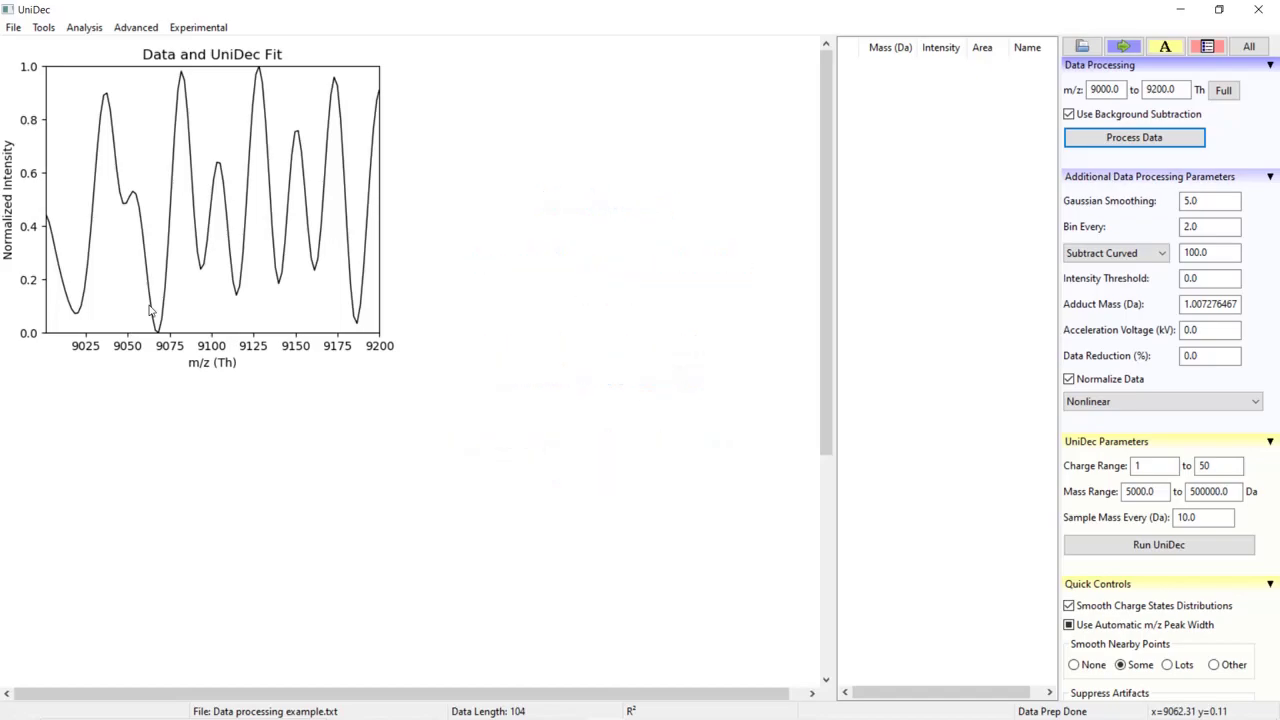
- Try Linear Interpolated binning mode and select the current Bin Every value
click(1105, 402)
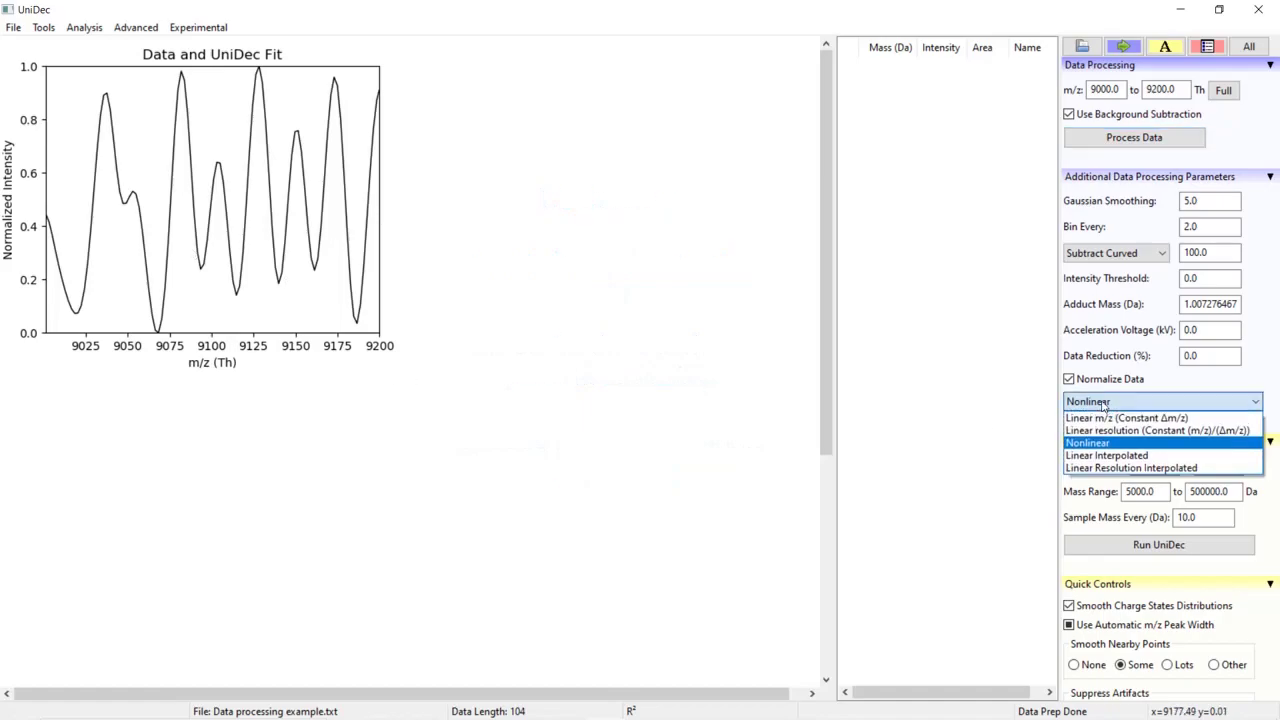
click(1120, 452)
double_click(1190, 227)
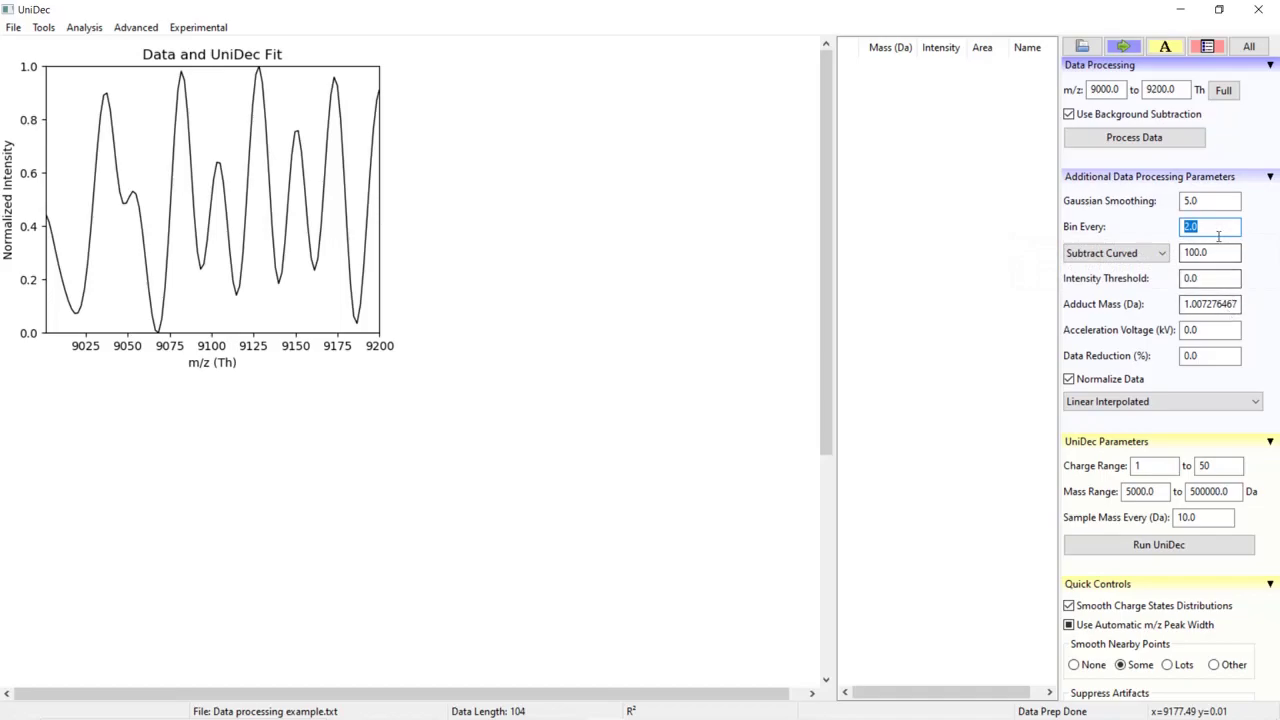
click(1215, 228)
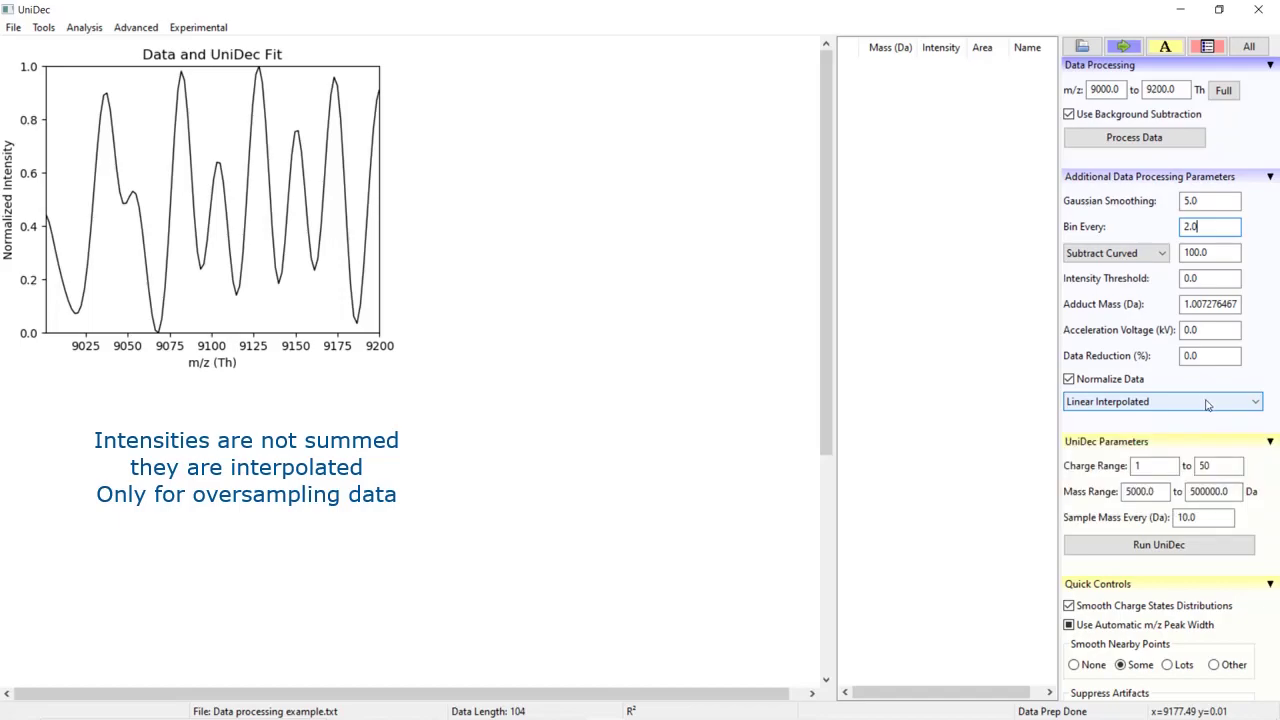
- Use Linear m/z (Constant Δm/z) binning with Bin Every 0.1 and reprocess into 1990 points
click(1205, 404)
click(1200, 404)
mouse_move(1204, 410)
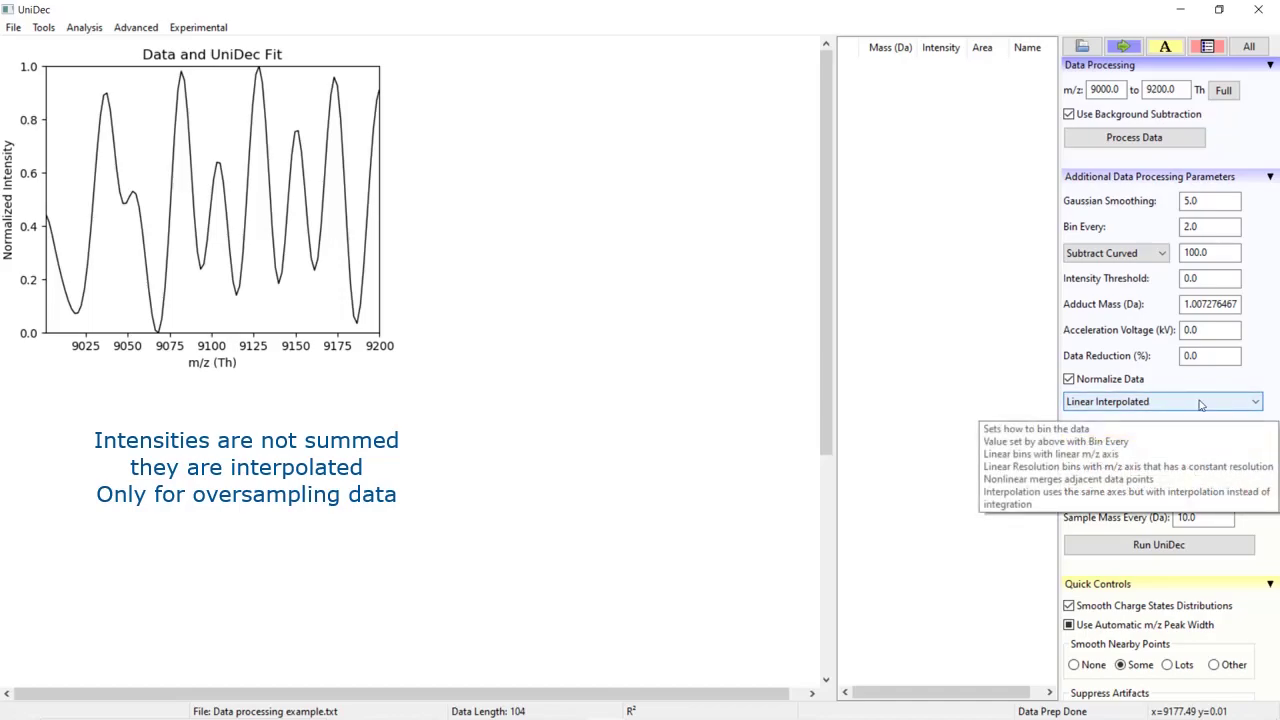
click(1201, 404)
click(1203, 428)
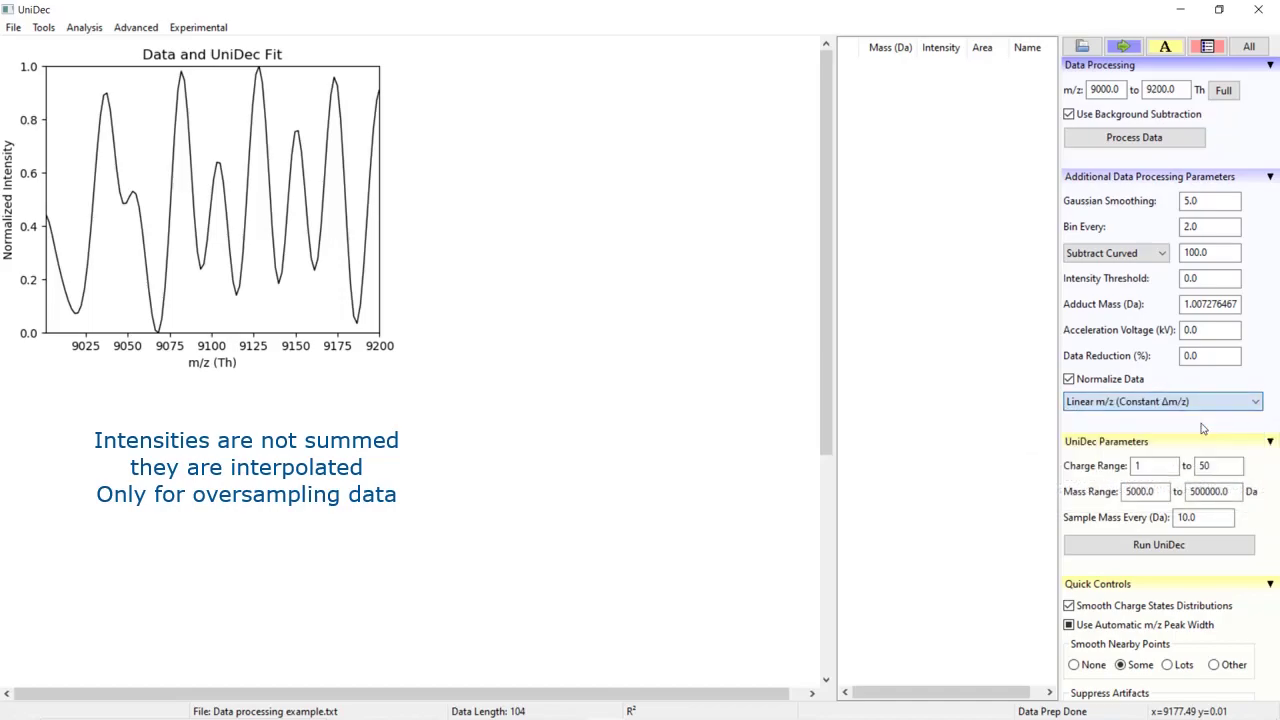
key(shift+Tab)
key(shift+Tab)
key(shift+Tab)
key(shift+Tab)
key(shift+Tab)
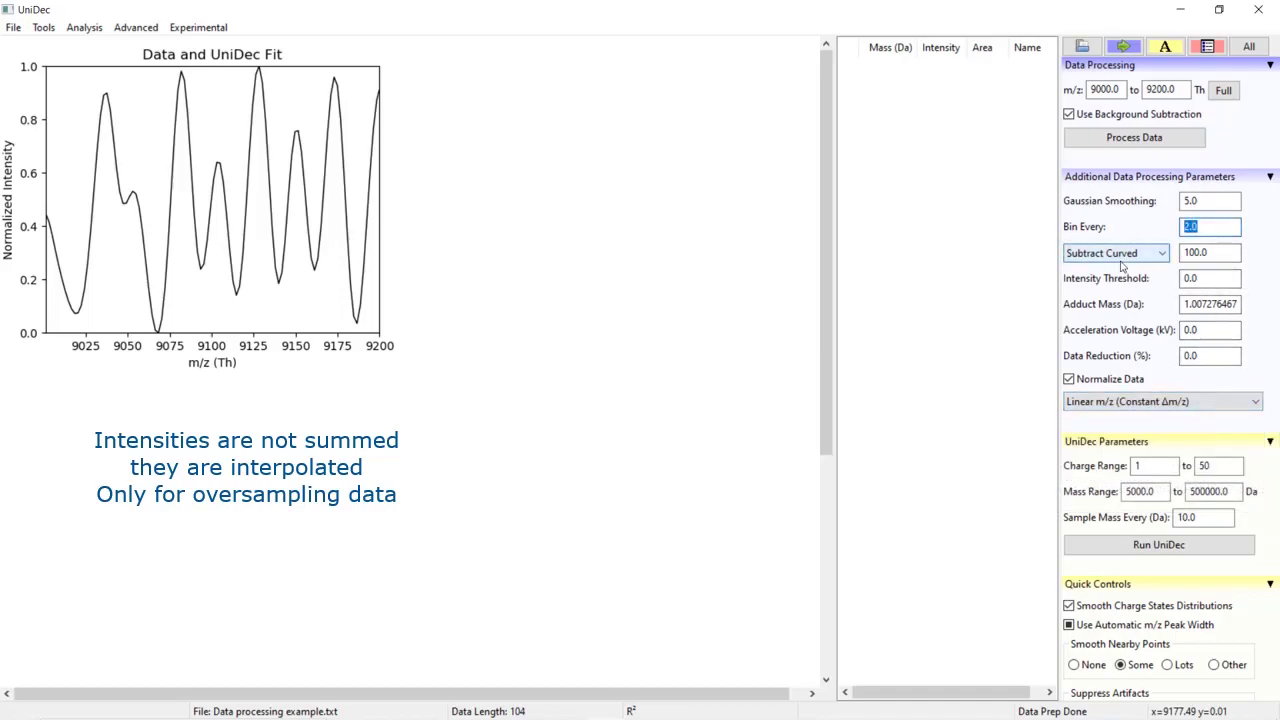
text(.1)
click(1145, 400)
click(1147, 402)
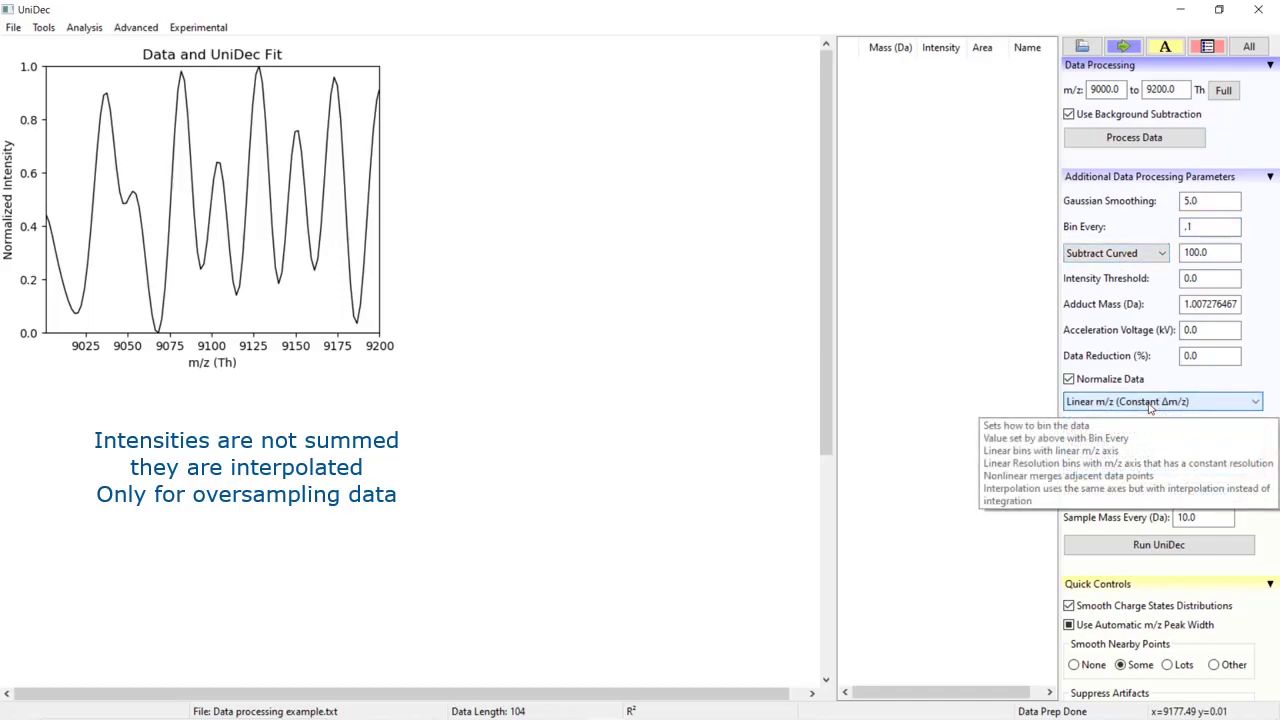
click(1147, 148)
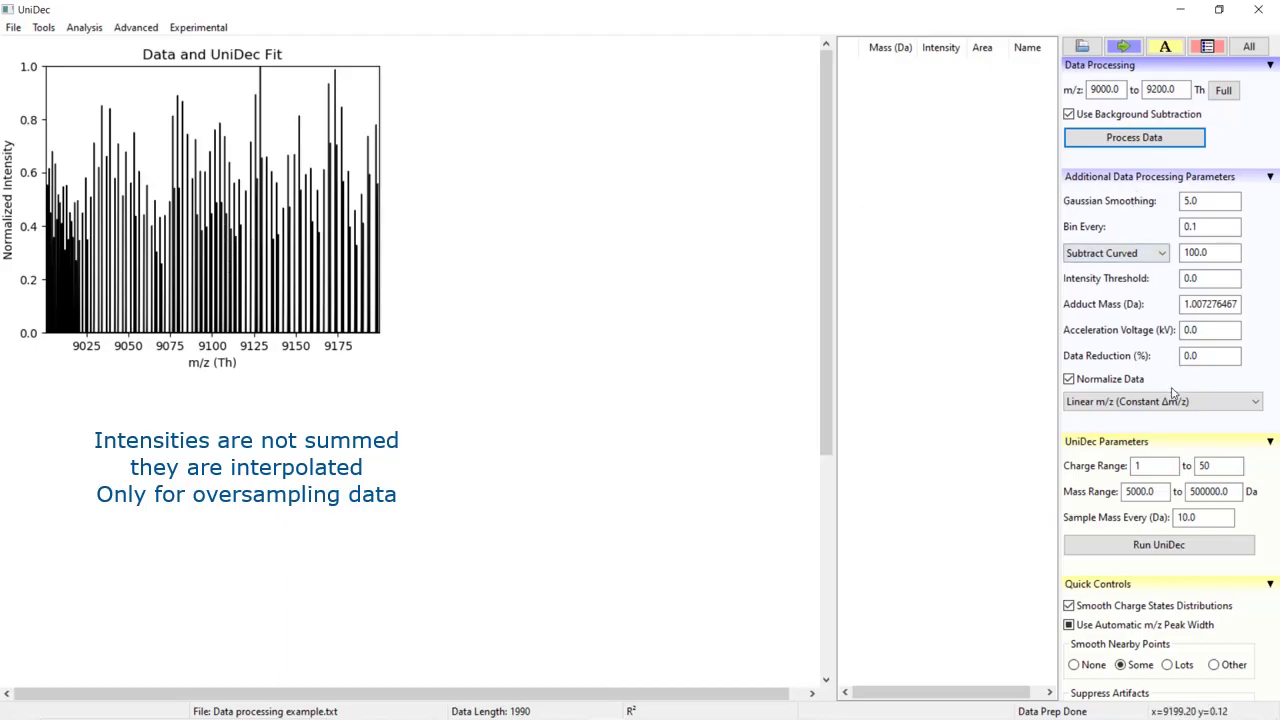
- Reprocess the spectrum with Linear Interpolated binning at 0.1 for a smooth interpolated curve
click(1172, 401)
click(1130, 455)
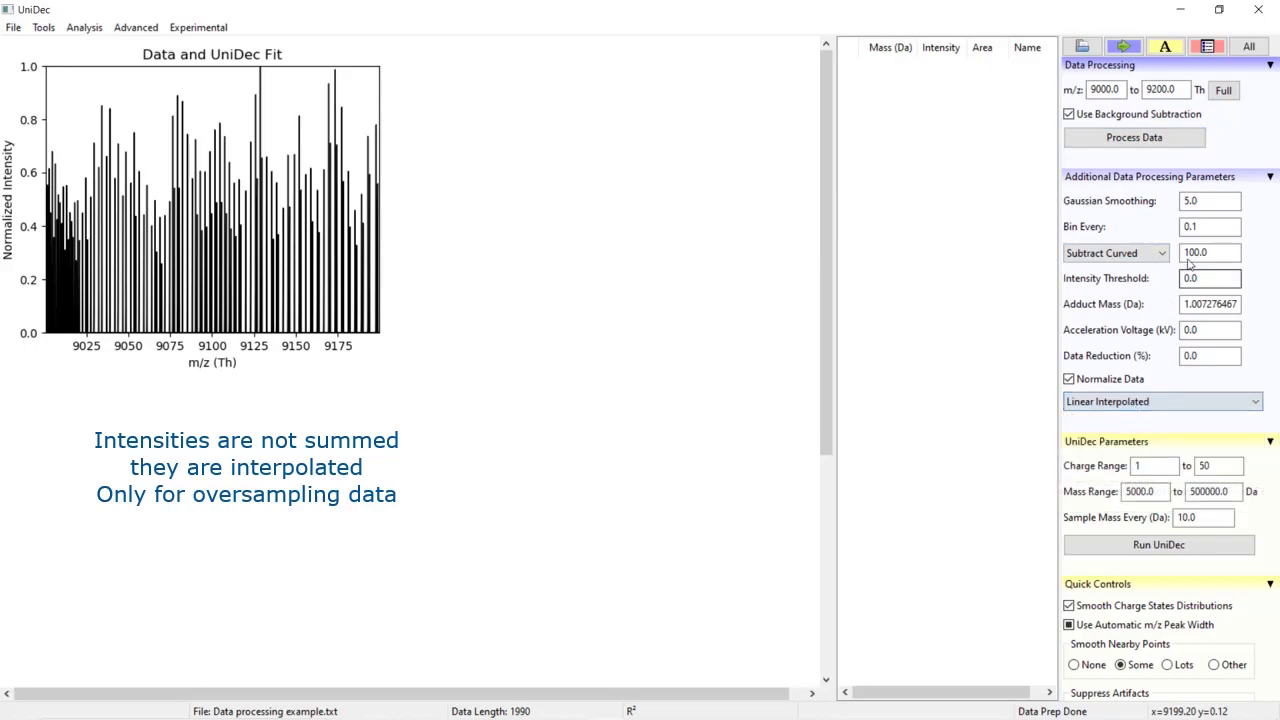
click(1157, 140)
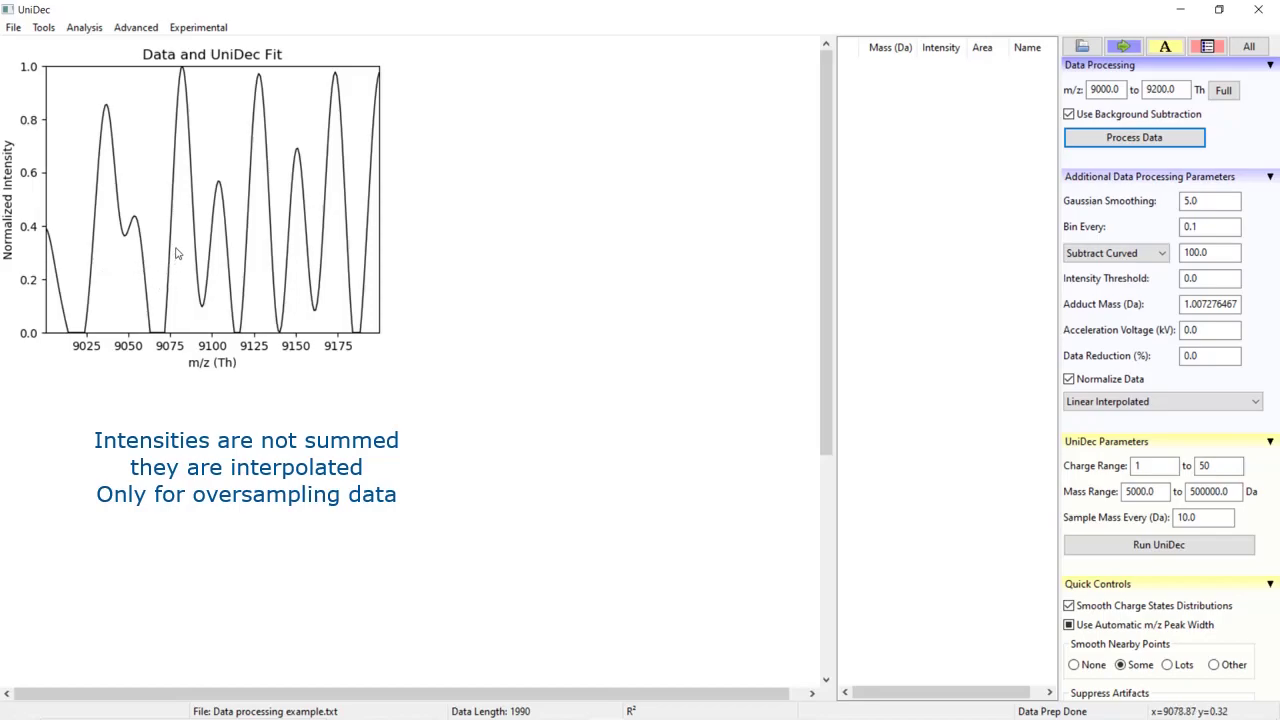
- Inspect the Bin Every value and bring up the binning mode choices
right_click(1204, 226)
key(Escape)
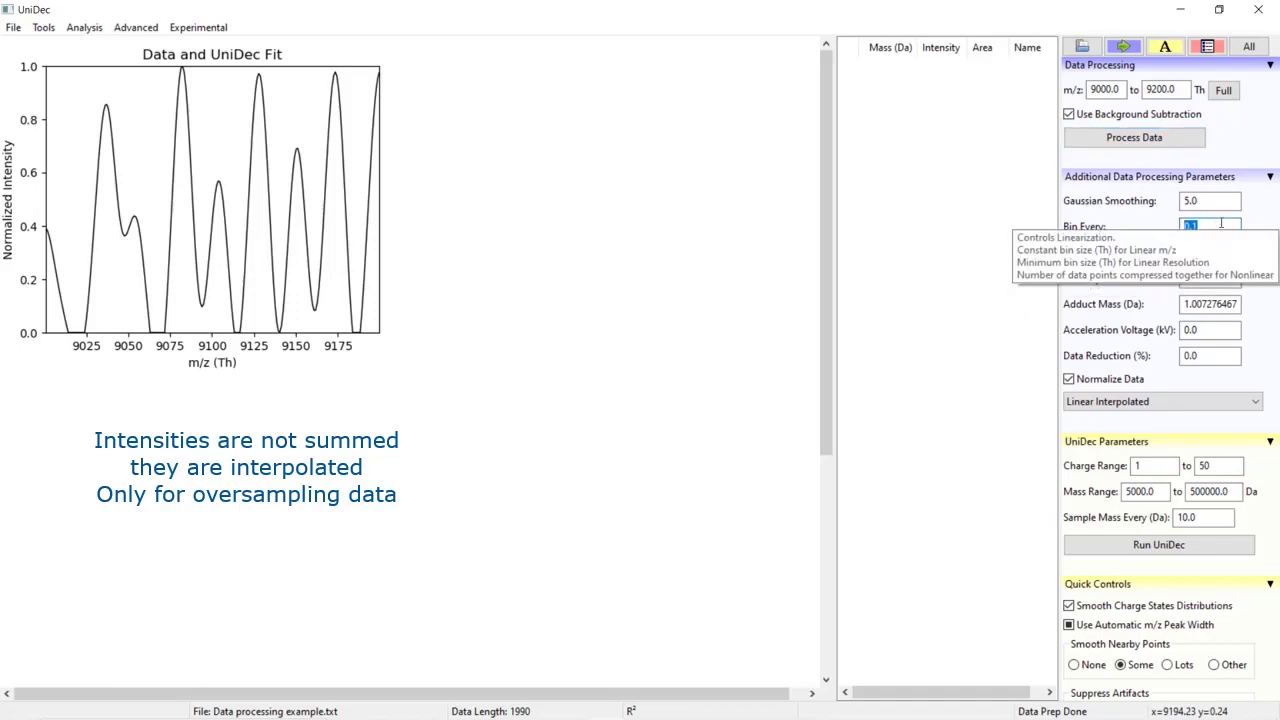
click(1207, 225)
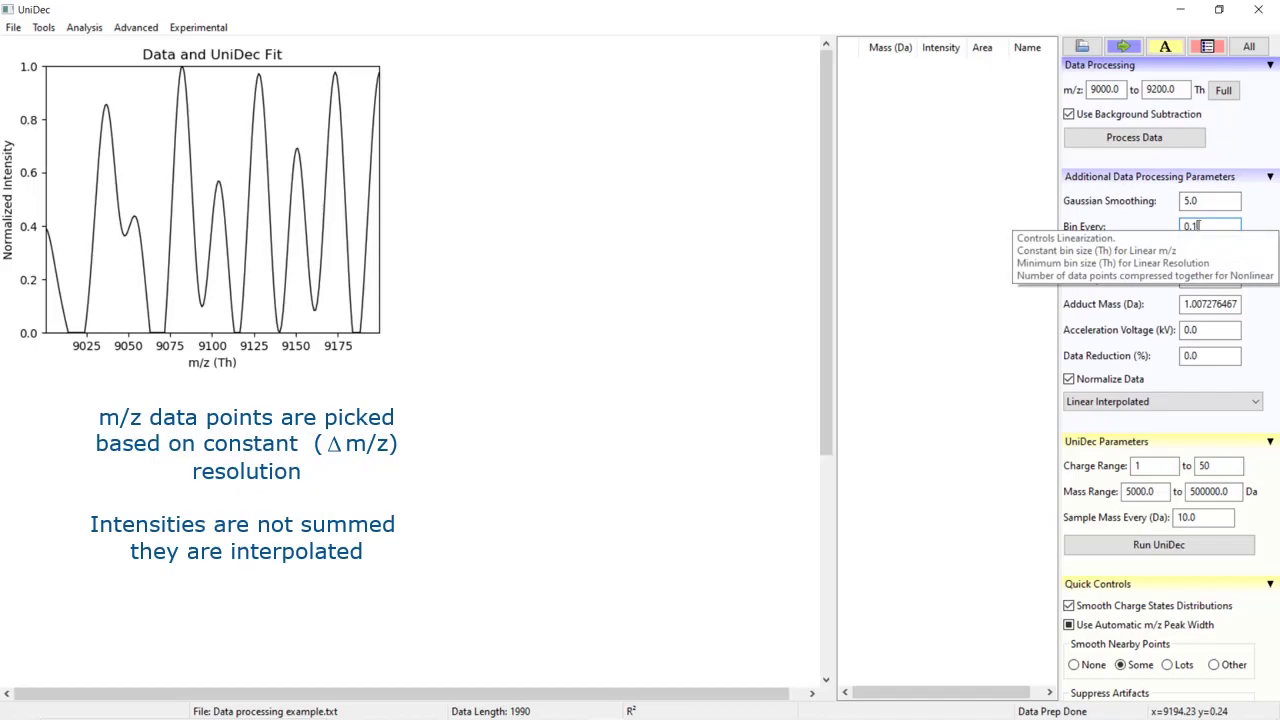
click(1157, 402)
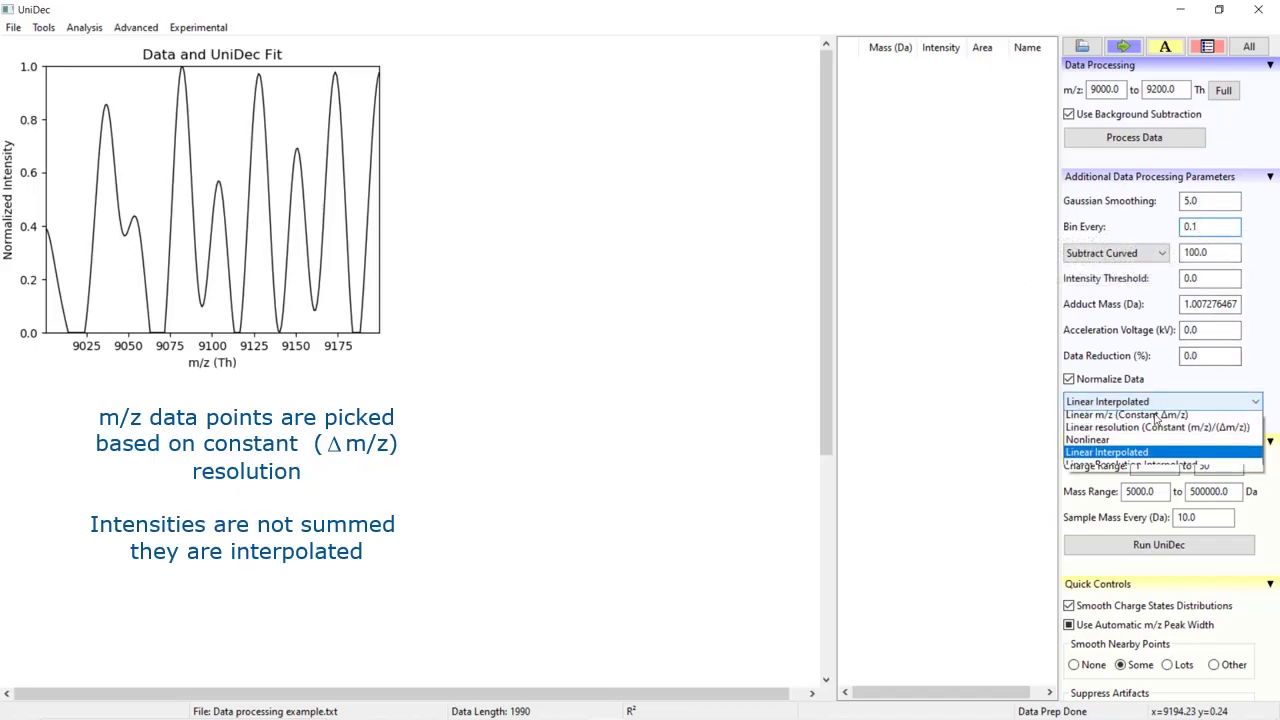
- Select Nonlinear binning and reprocess, then set Bin Every to 0.0 and reprocess again
click(1150, 440)
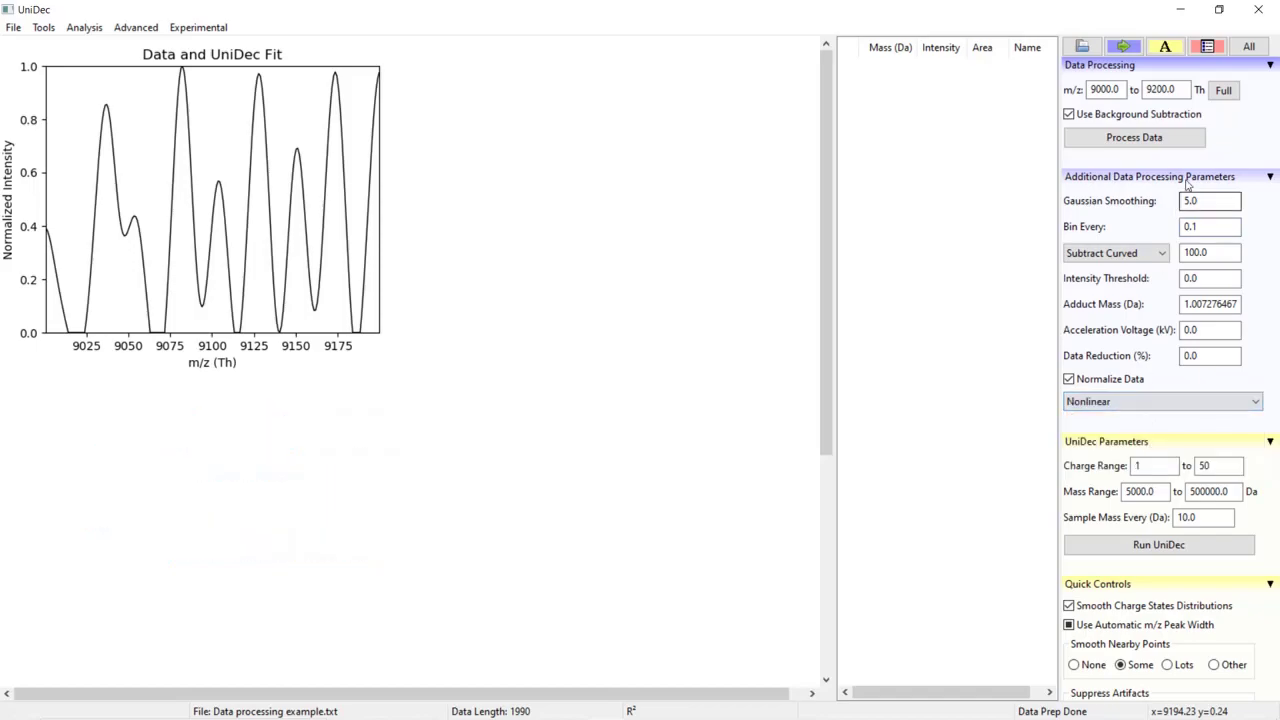
click(1165, 145)
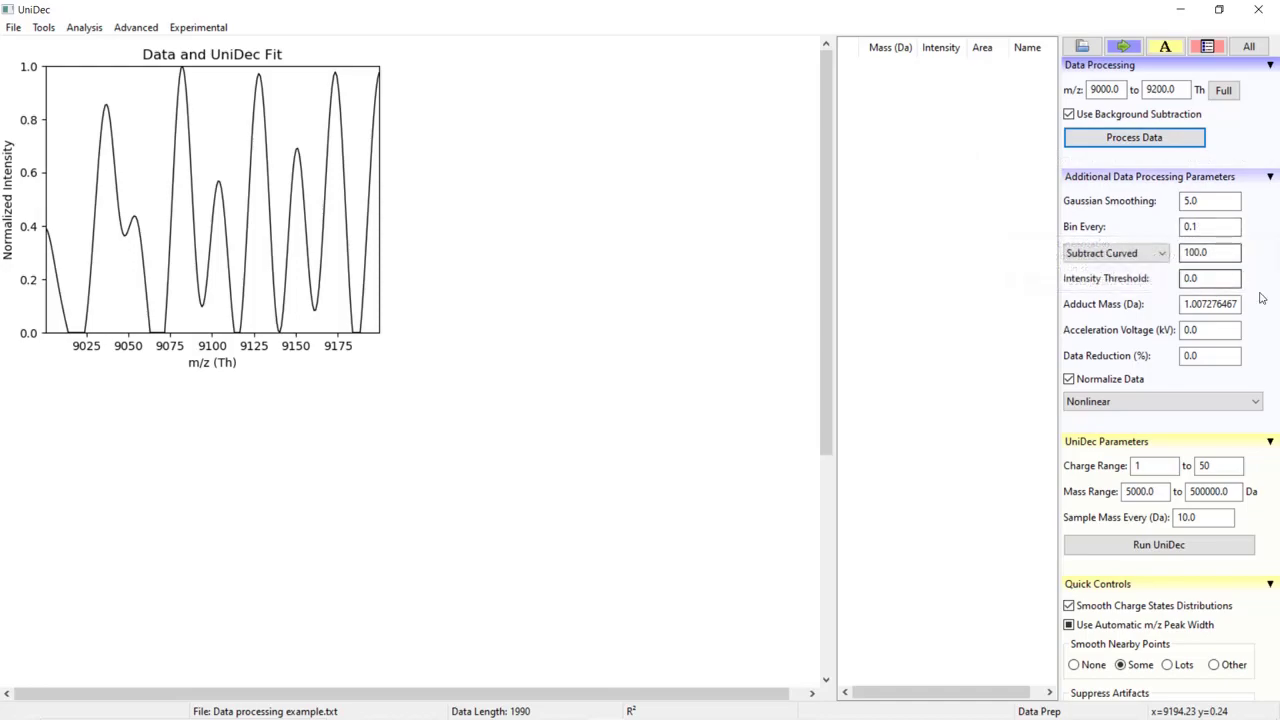
click(1203, 227)
text(0.0)
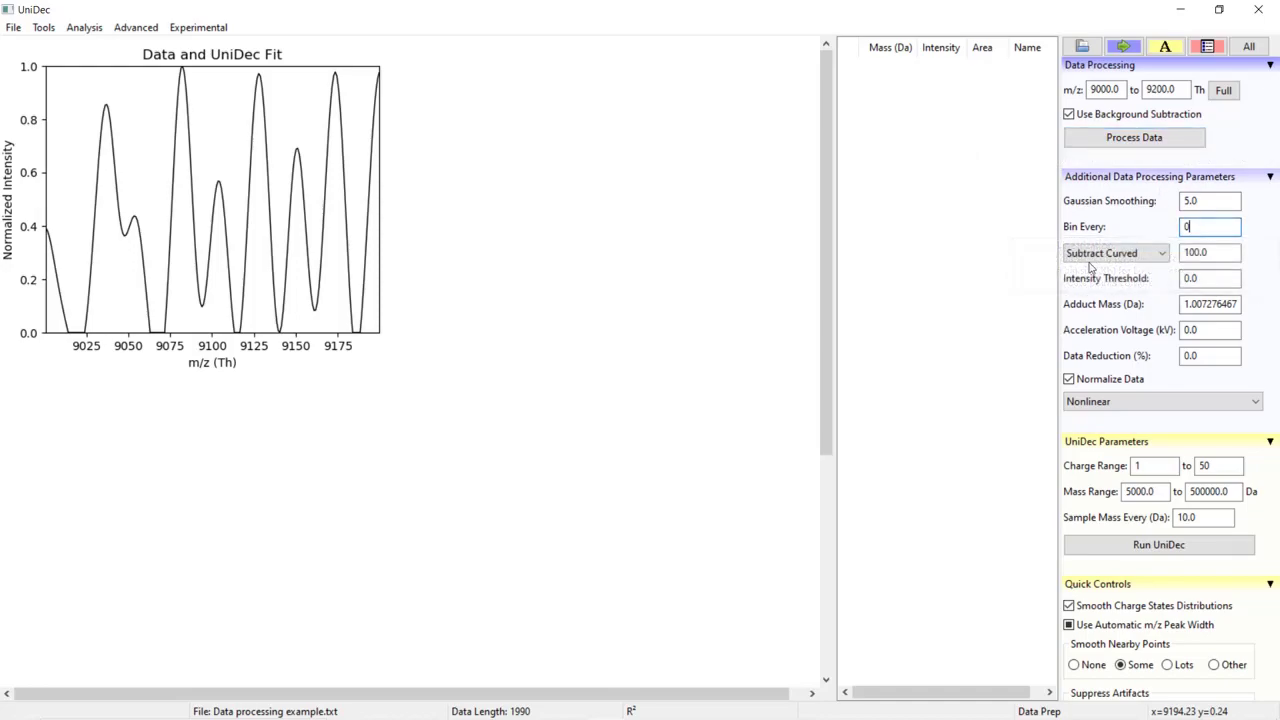
click(1134, 137)
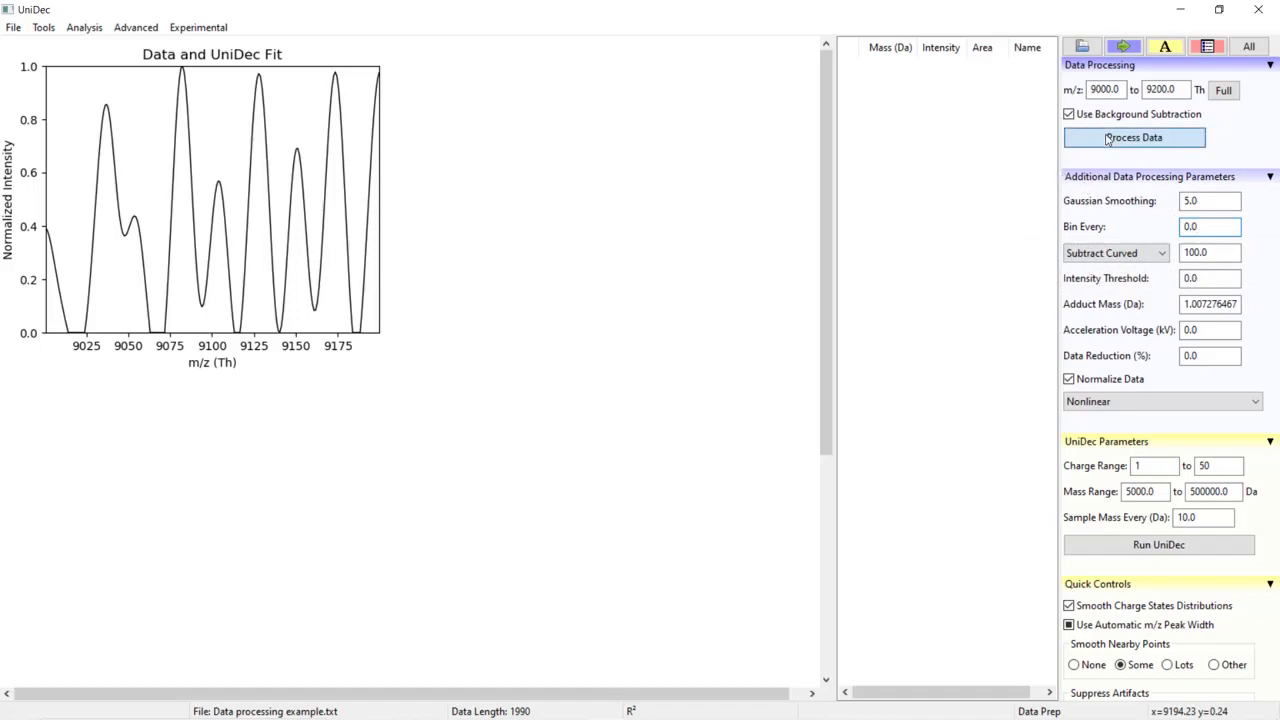